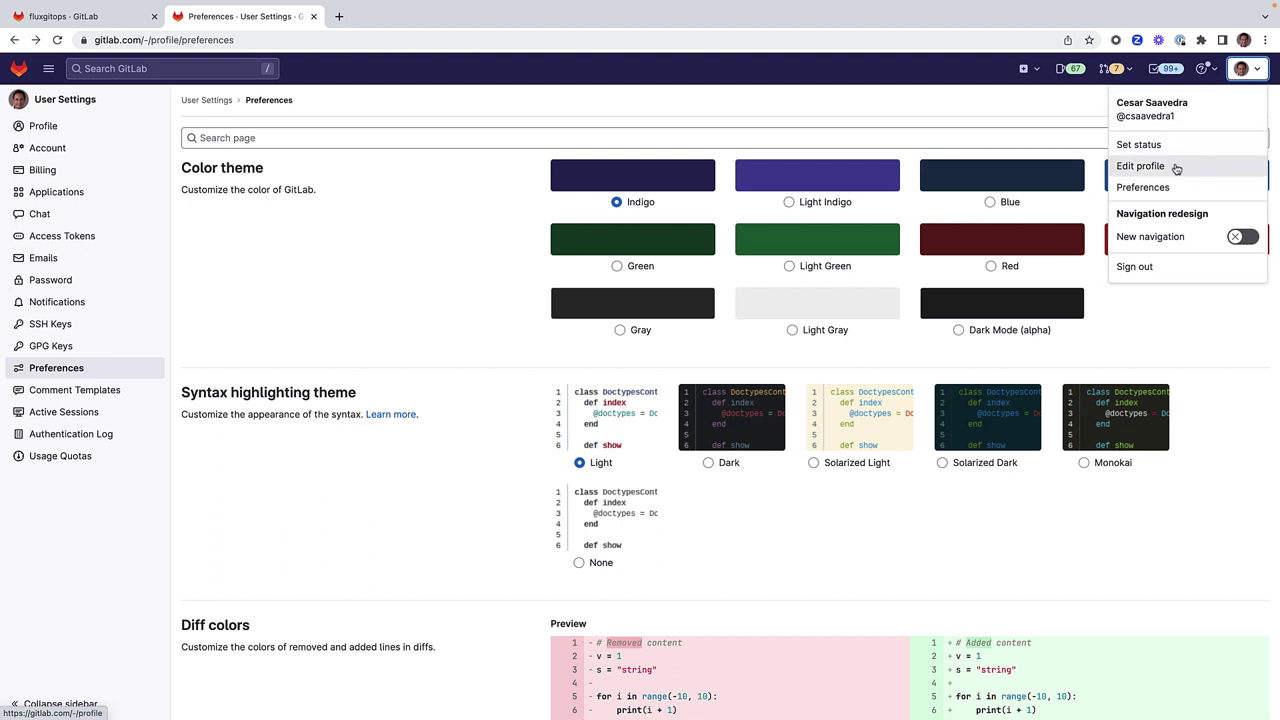
Create a personal access token named pat-for-flux with the api scope in the user settings
left_click(1172, 186)
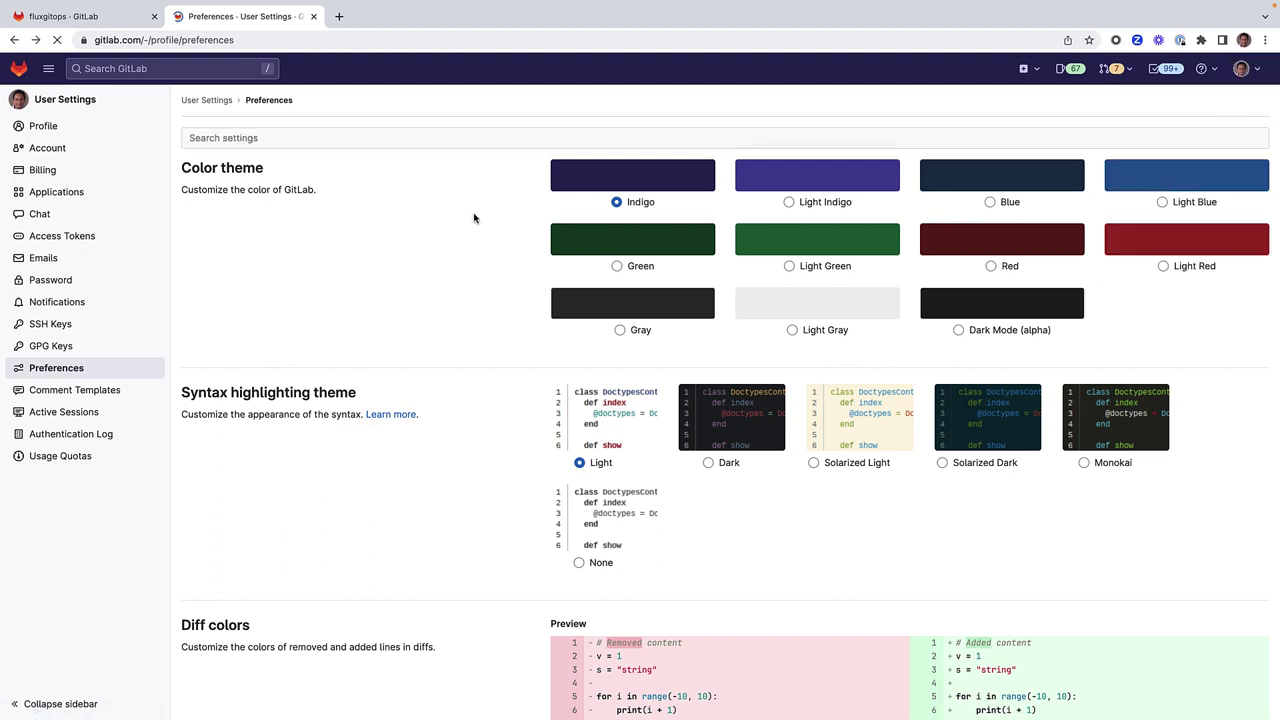
left_click(130, 242)
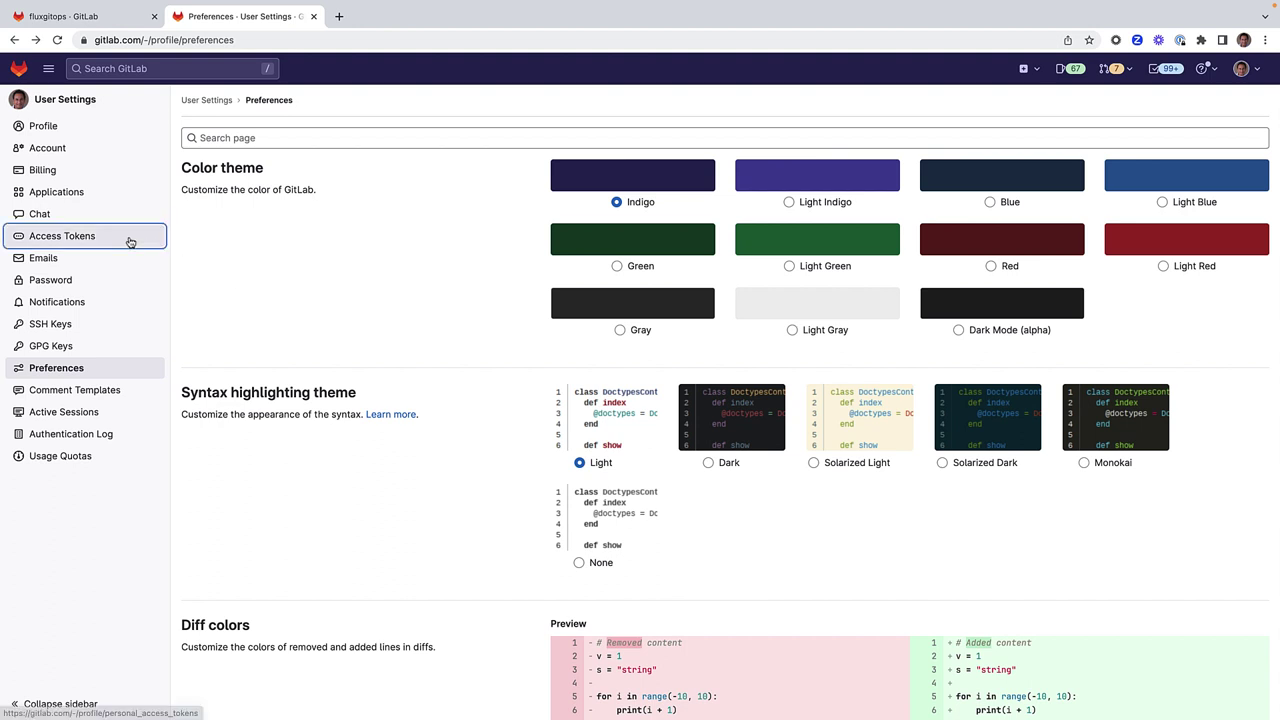
left_click(595, 230)
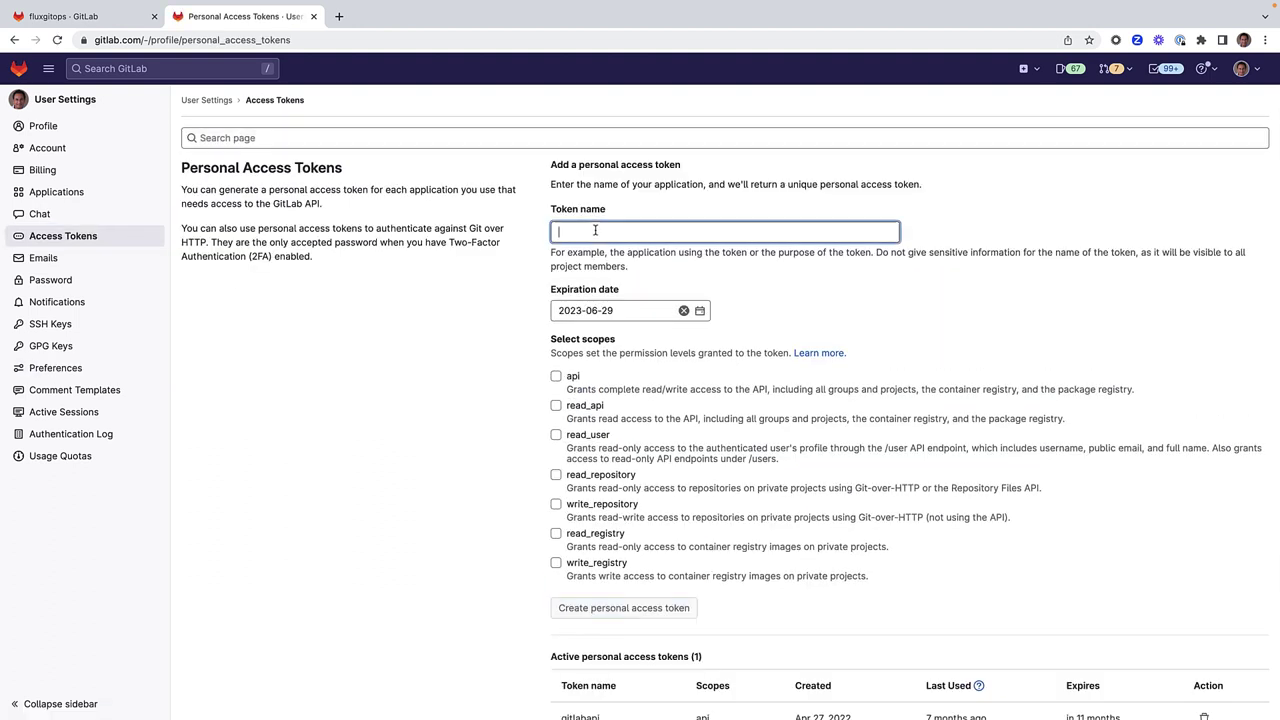
type("pat-for-flux")
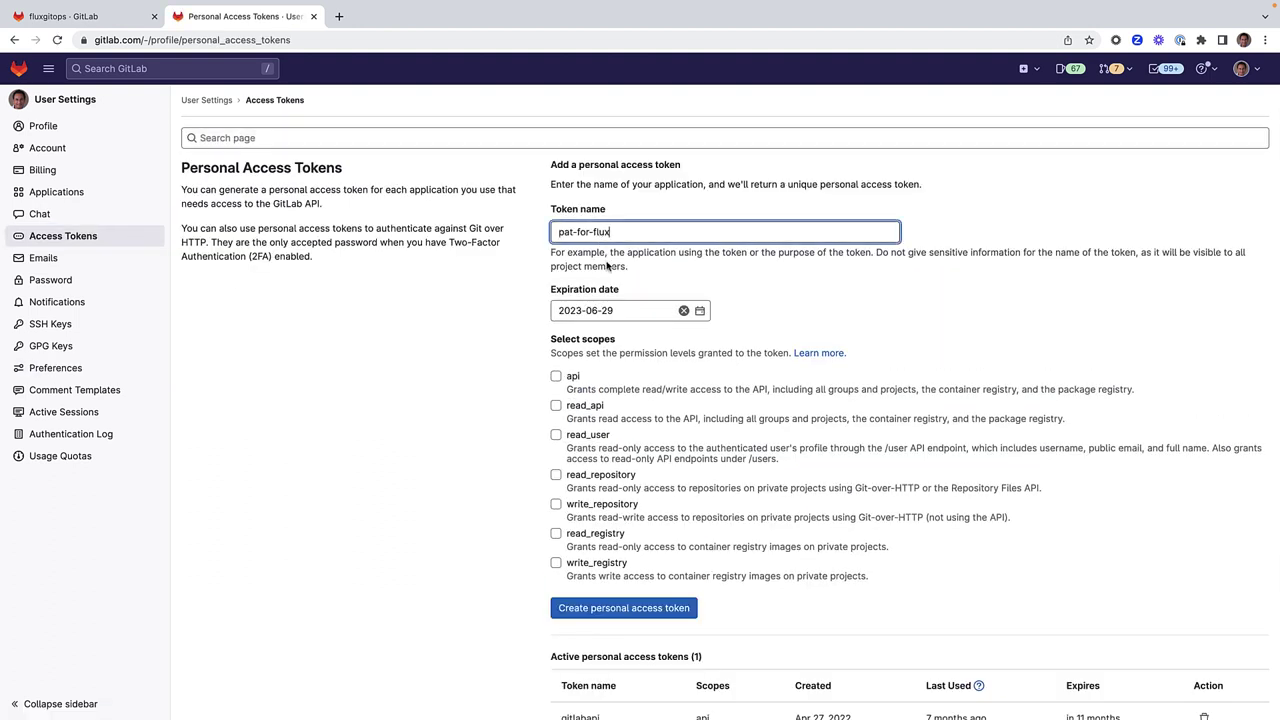
left_click(557, 378)
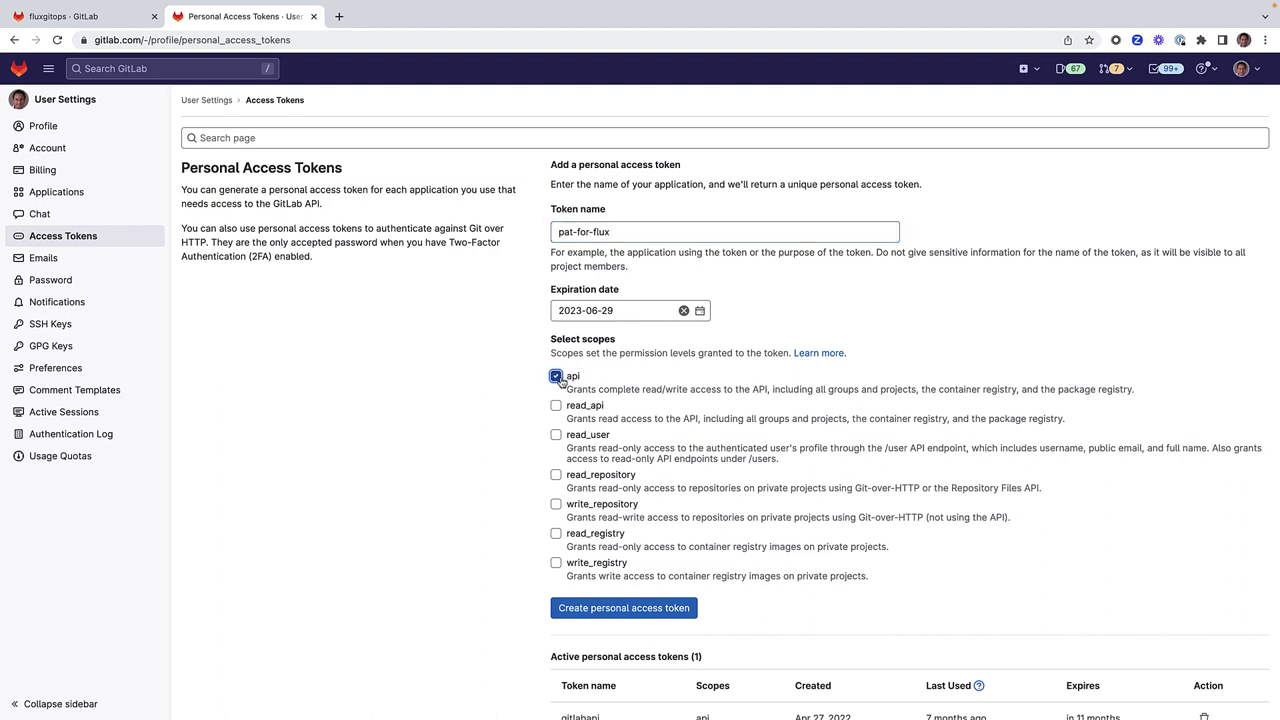
left_click(620, 618)
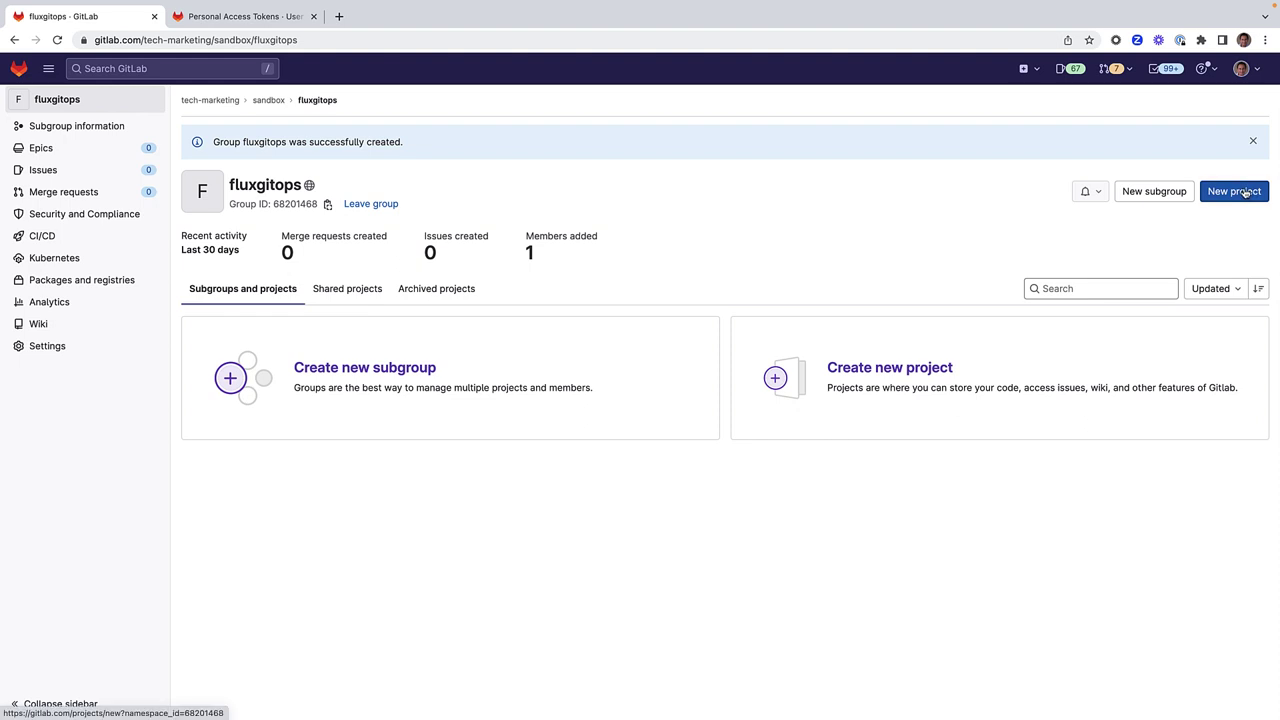
Create a blank public project named flux-config in the fluxgitops group
left_click(1245, 191)
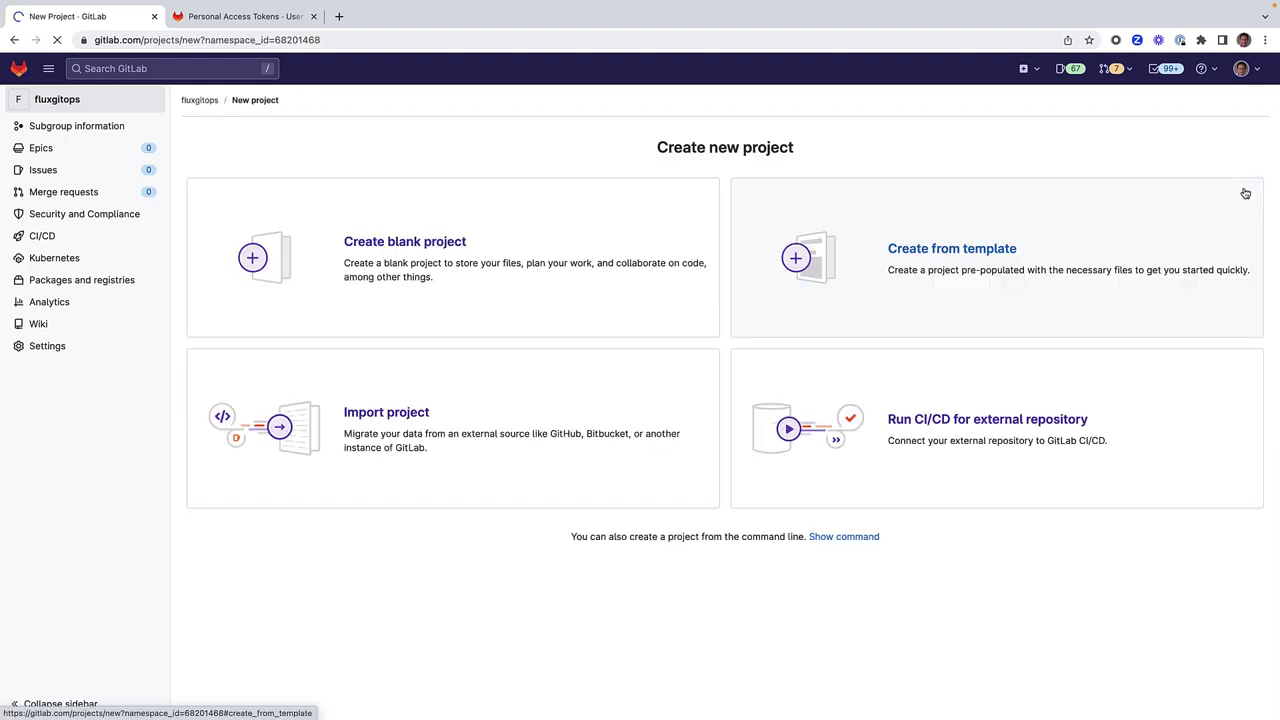
left_click(441, 246)
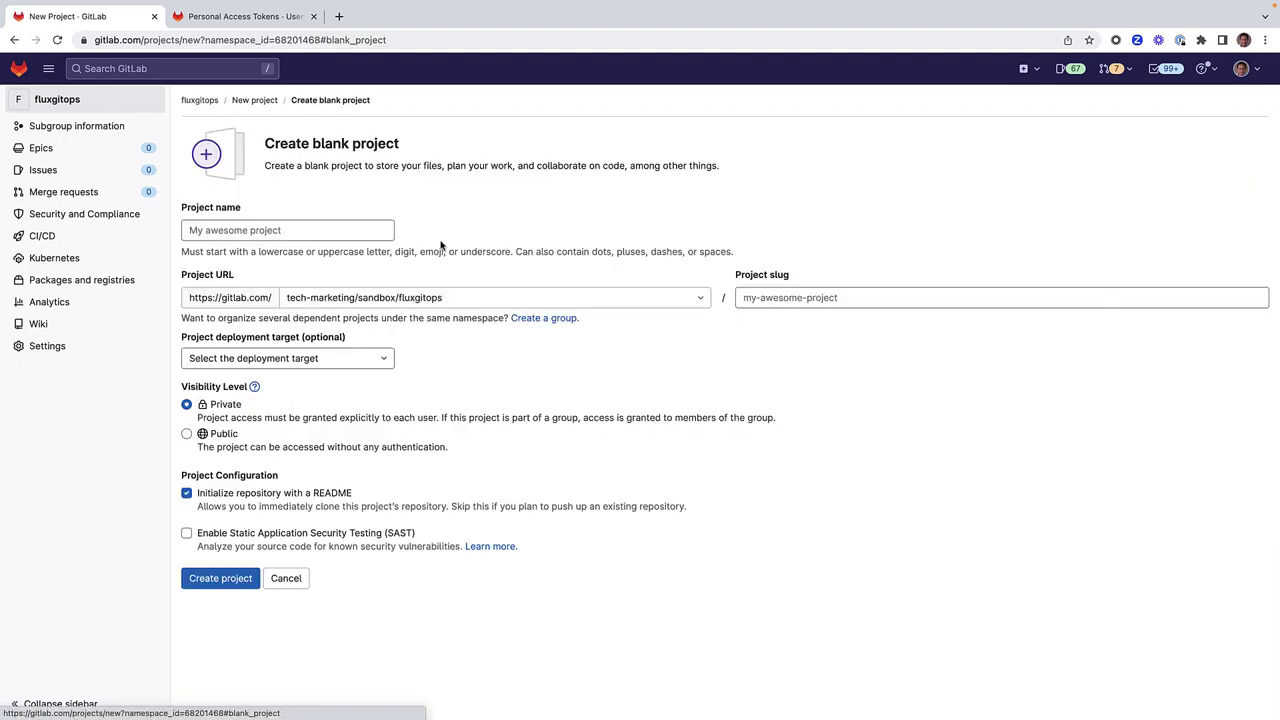
left_click(371, 231)
type("flux-config")
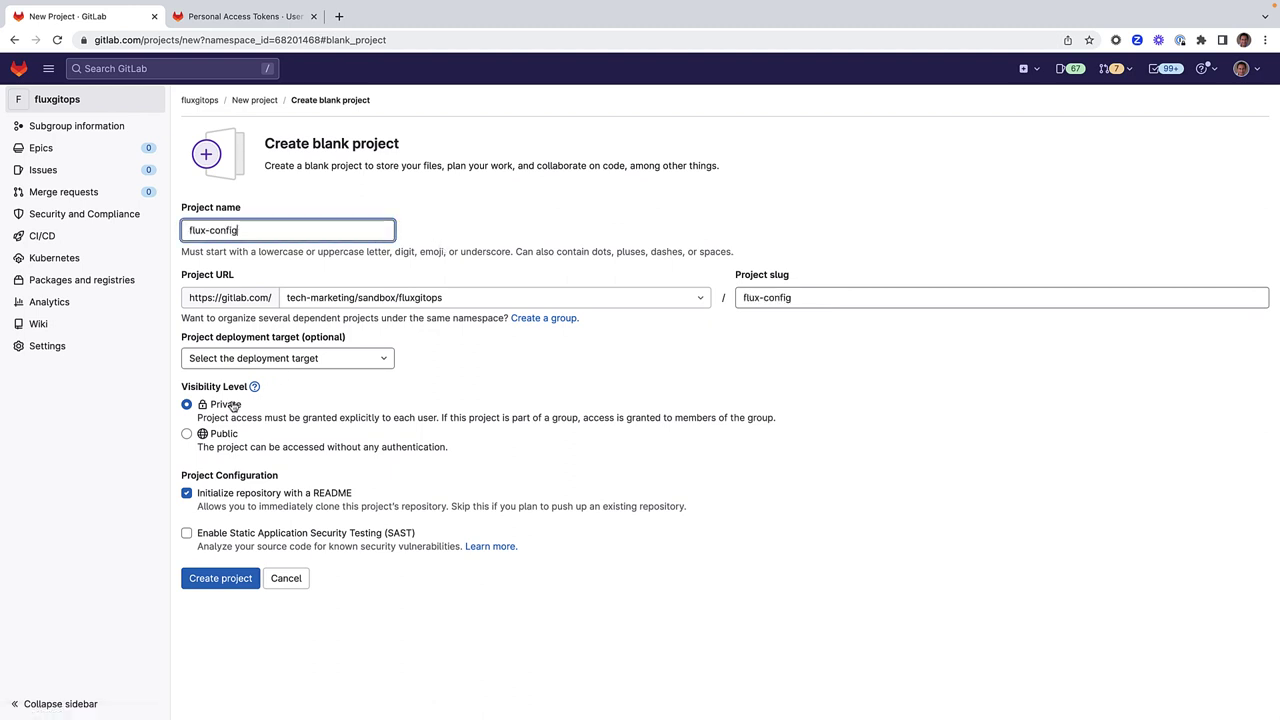
left_click(187, 433)
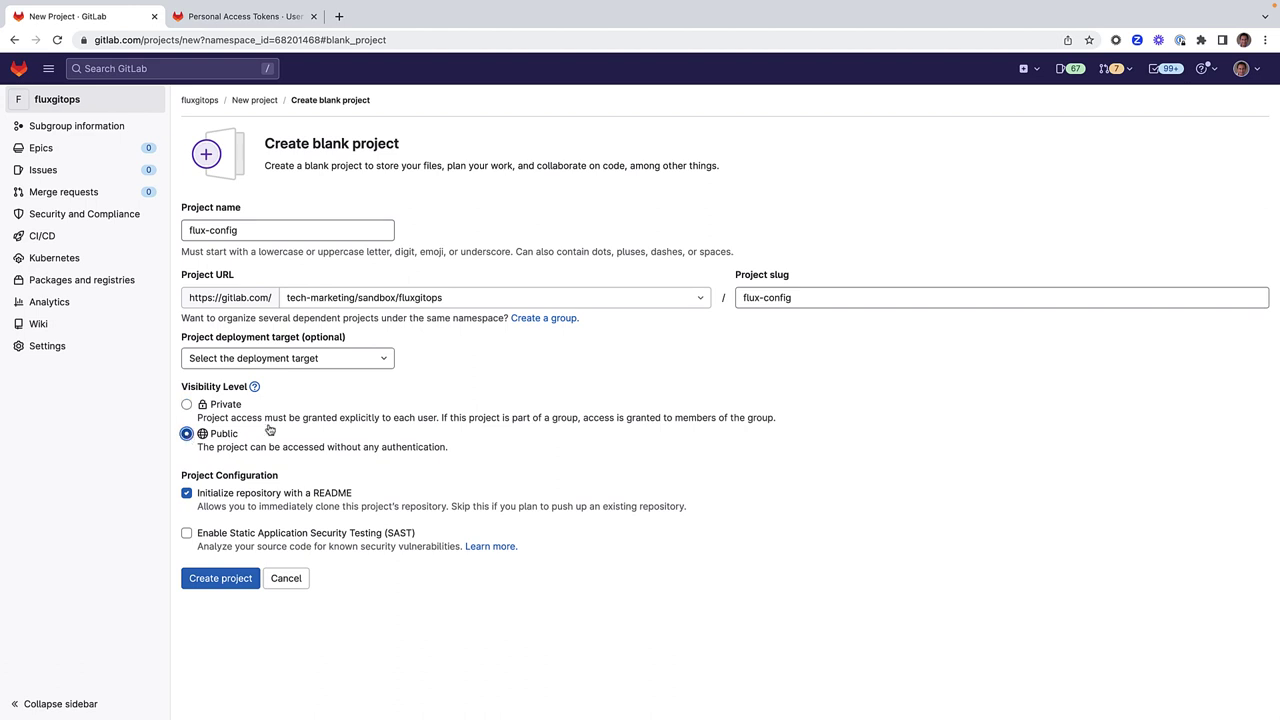
left_click(227, 580)
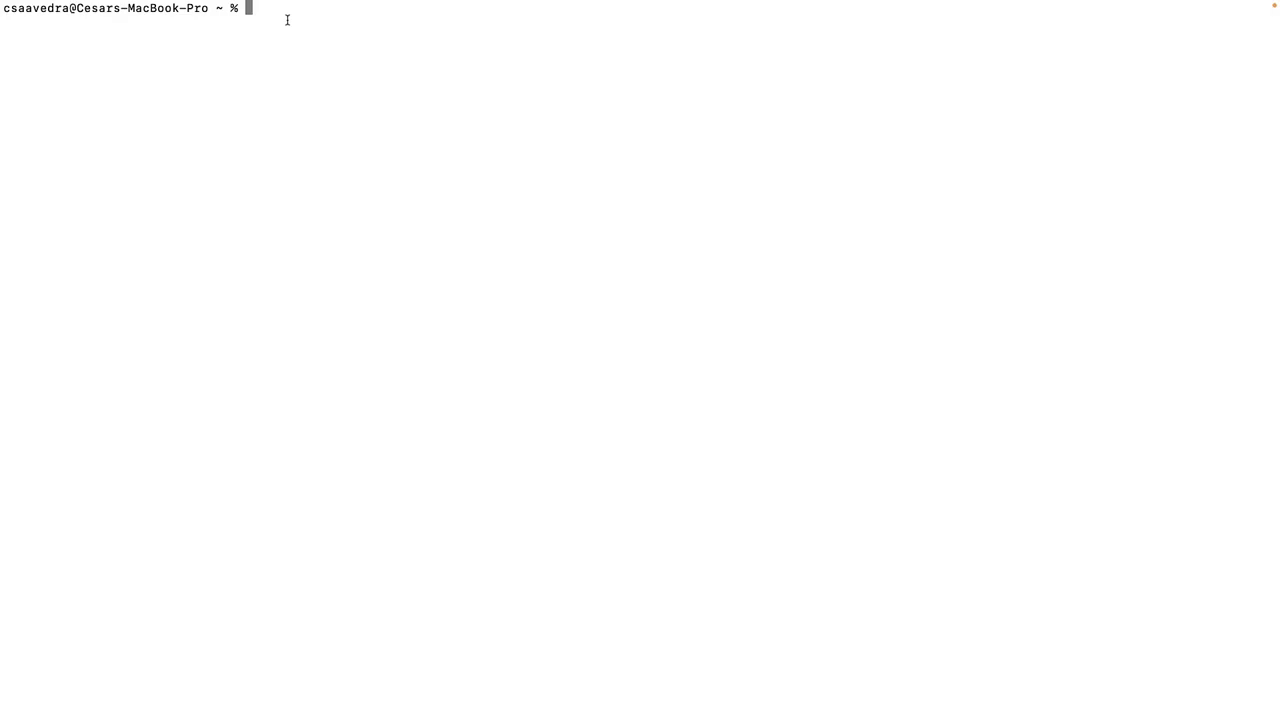
Switch to the terminal, install the Flux CLI with brew install fluxcd/tap/flux and clear the screen
type("brew install fluxcd/tap/flux")
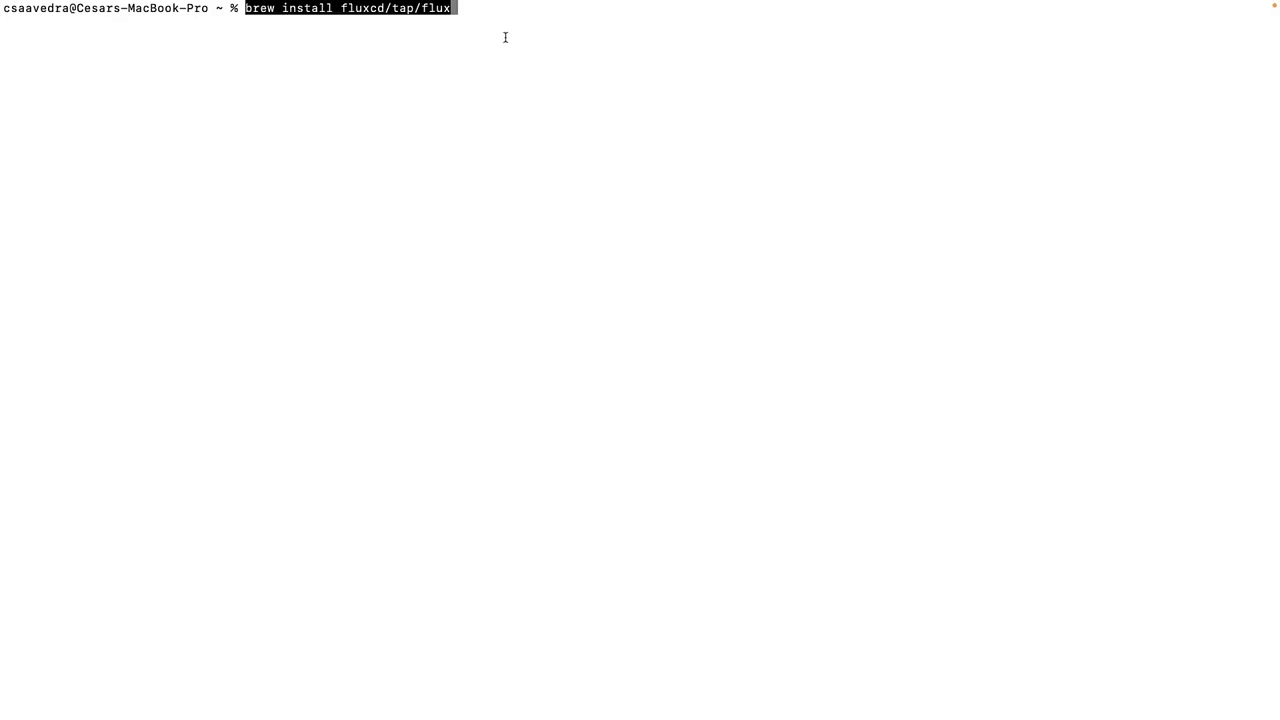
key("Return")
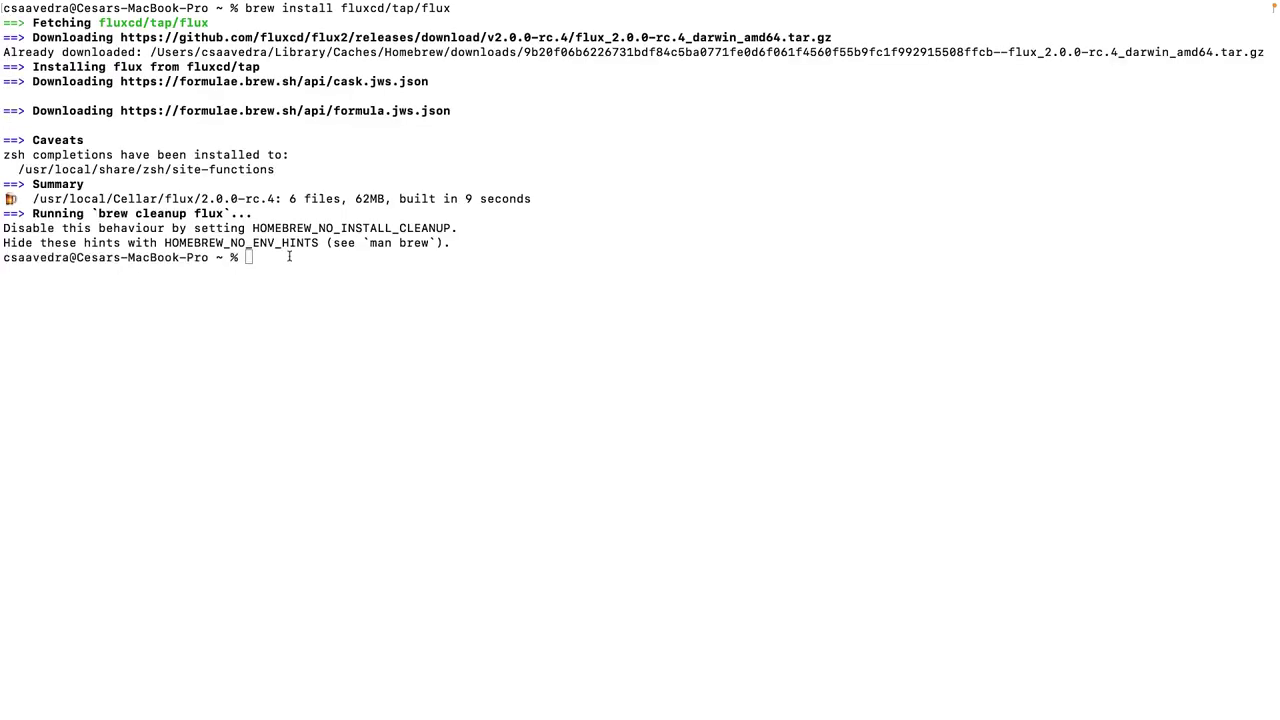
type("clear")
key("Return")
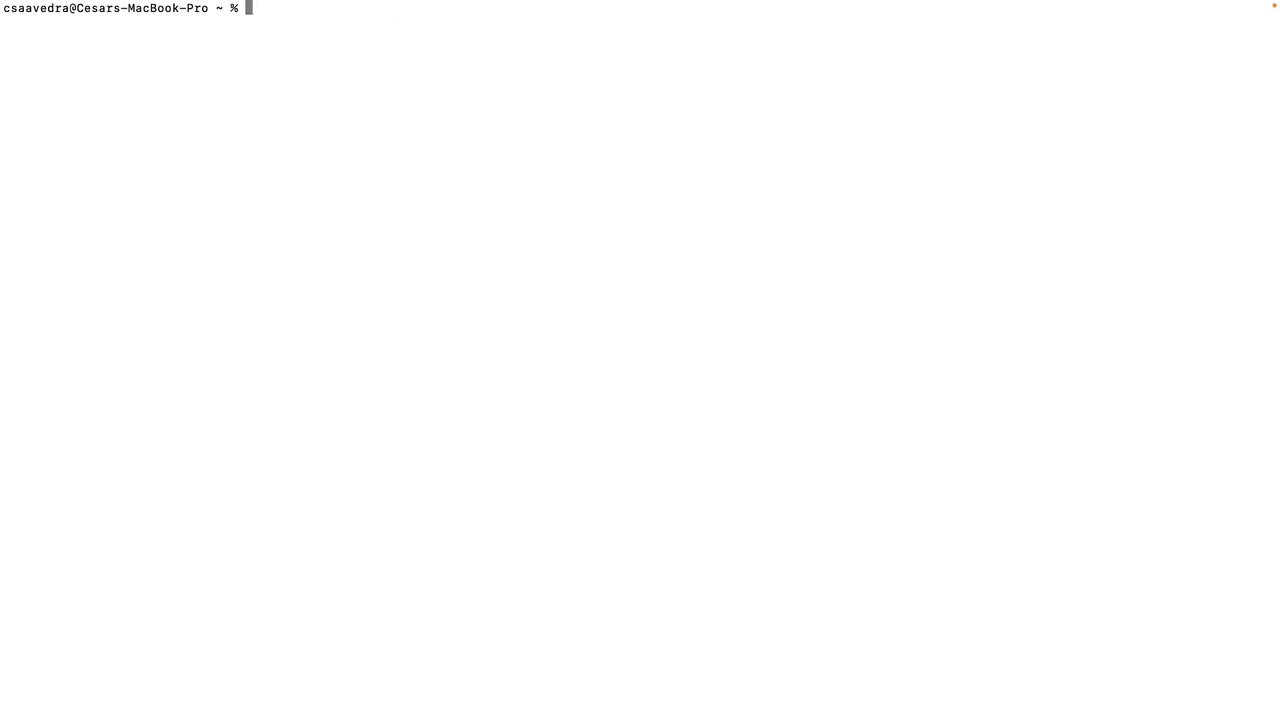
key("super+v")
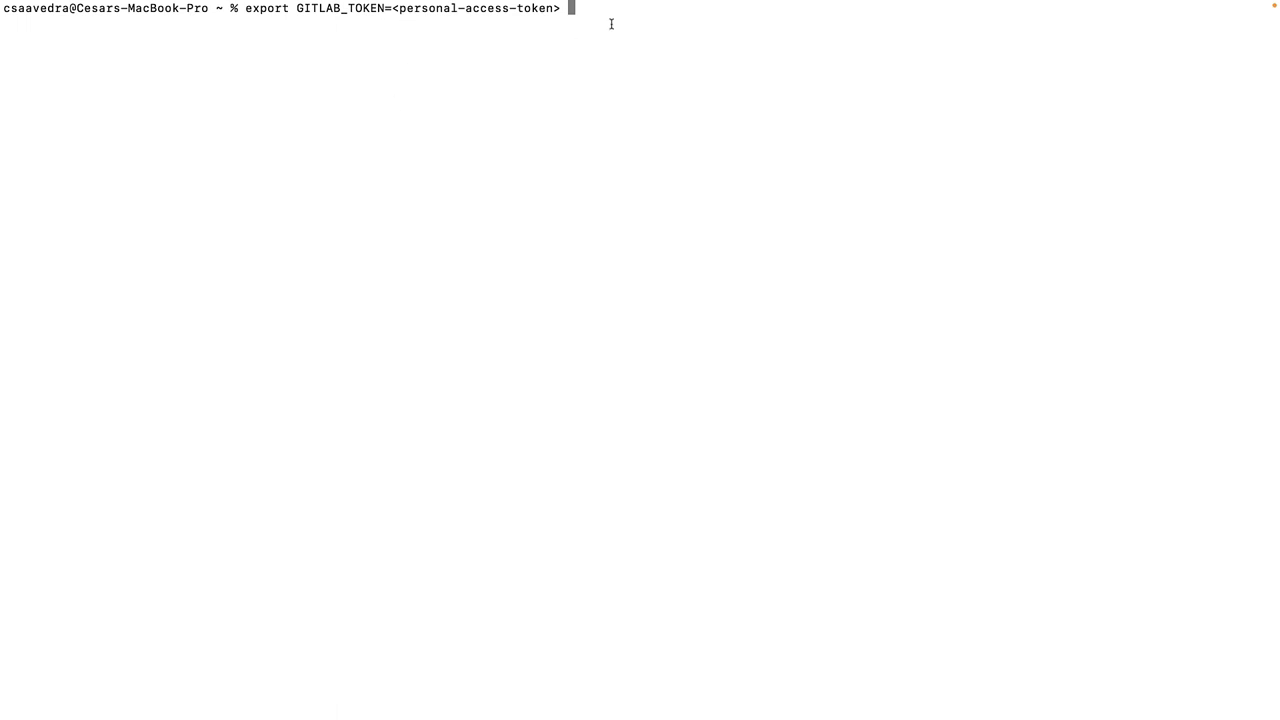
key("BackSpace")
key("Left")
key("ctrl+a")
key("ctrl+k")
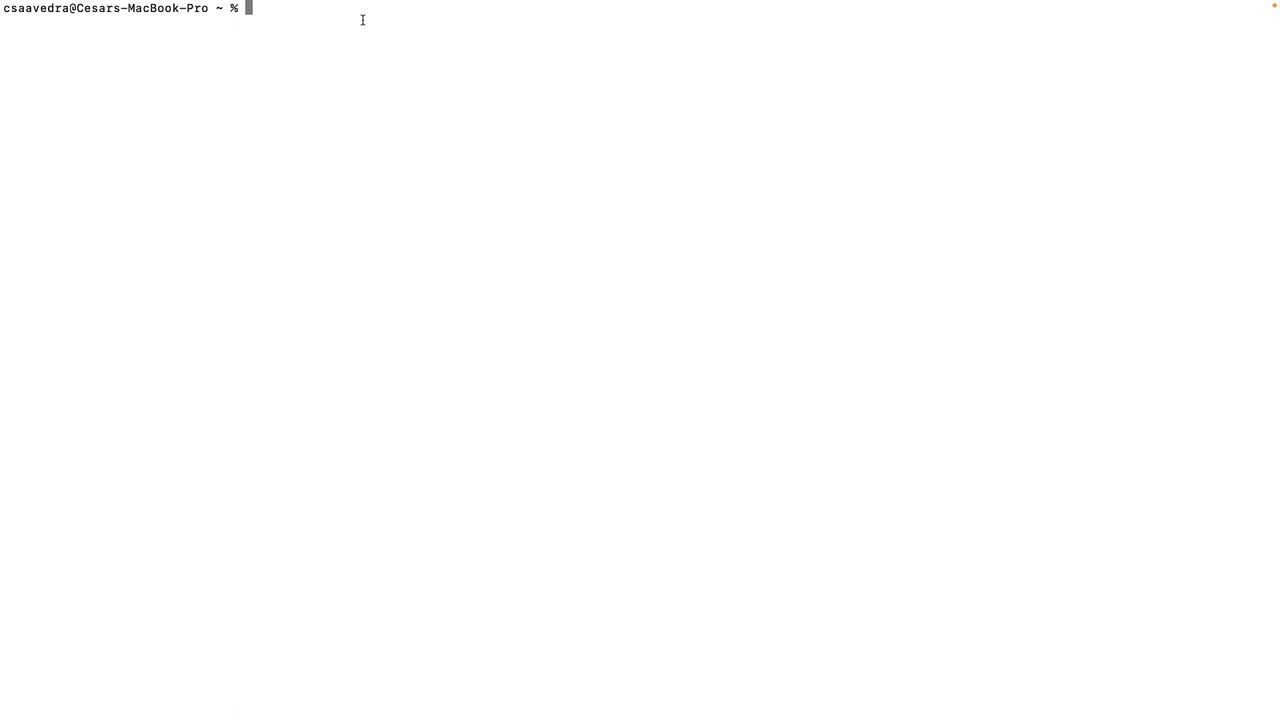
Run flux bootstrap gitlab with owner tech-marketing/sandbox/fluxgitops, repository flux-config, branch main, path clusters/my-cluster and deploy-token-auth, and clear the terminal
type("flux bootstrap gitlab \\   --owner=tech-marketing/sandbox/fluxgitops \\   --repository=flux-config \\   --branch=main \\   --path=clusters/my-cluster \\   --deploy-token-auth")
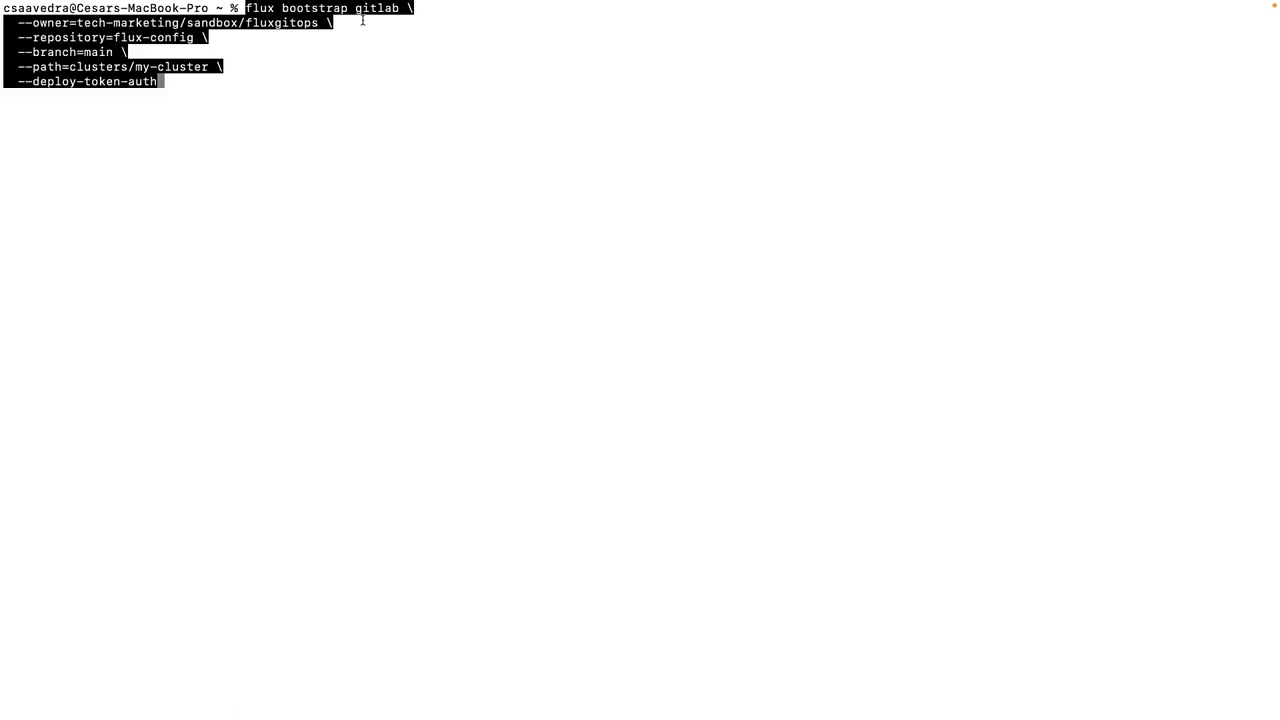
key("Return")
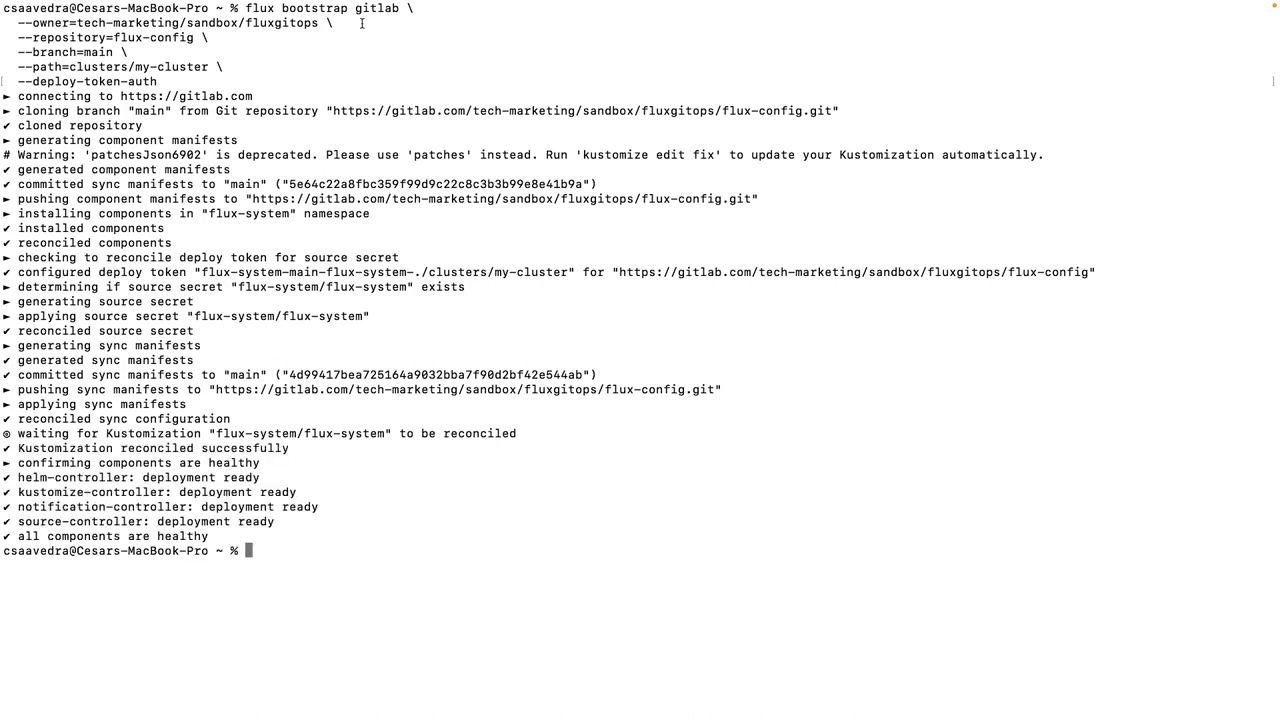
type("clear")
key("Return")
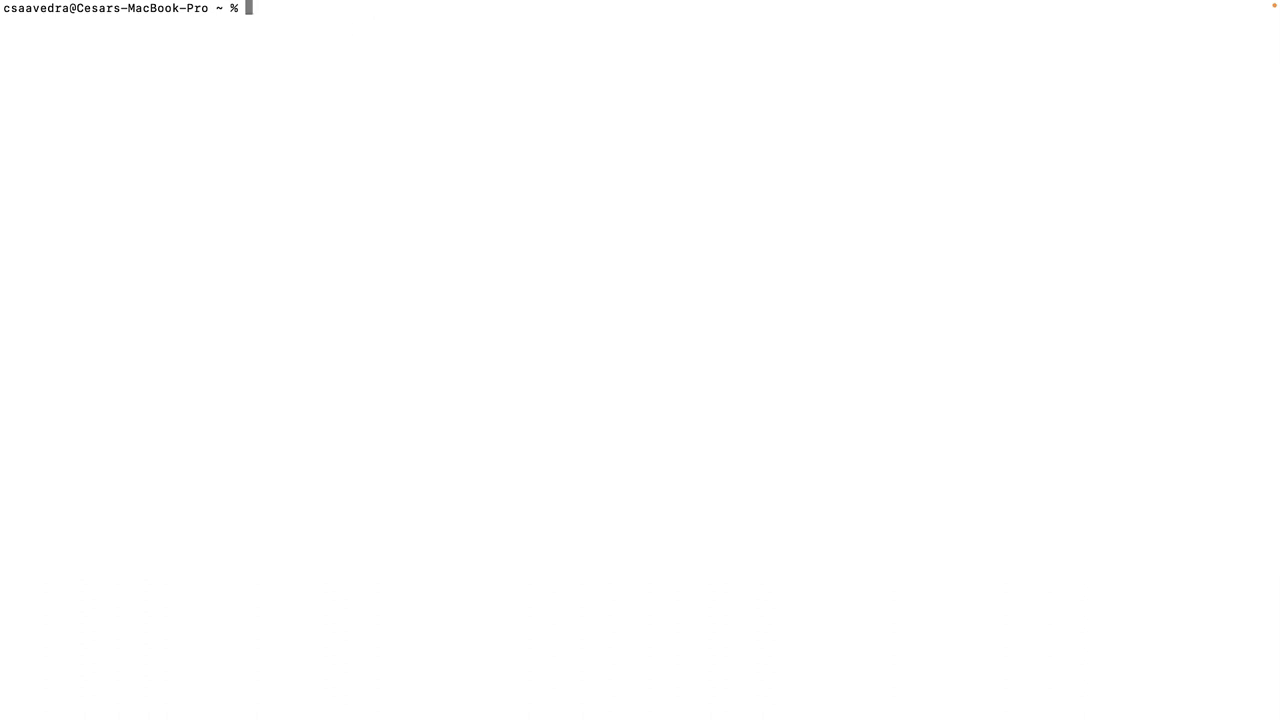
List the cluster's pods with kubectl get pods --all-namespaces
type("kubectl get pods --all-namespaces")
key("Return")
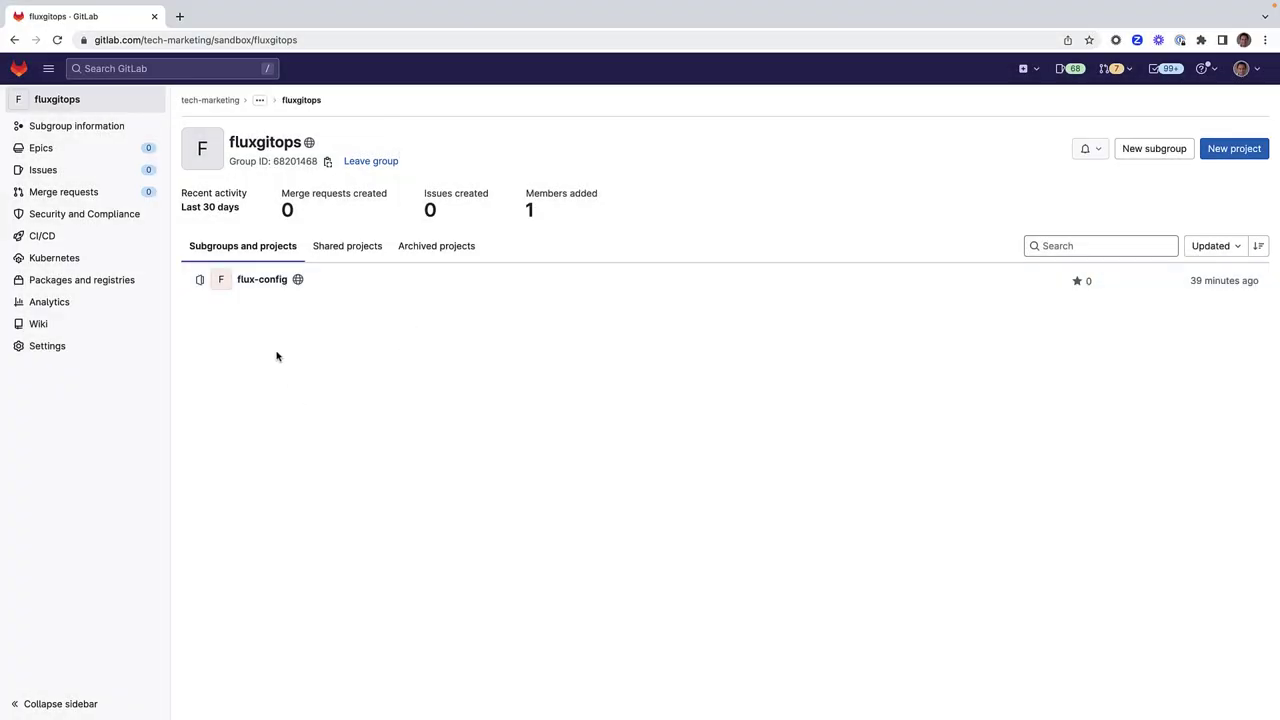
In GitLab, examine the manifests in flux-config's clusters/my-cluster/flux-system folder and return to the fluxgitops group
left_click(265, 282)
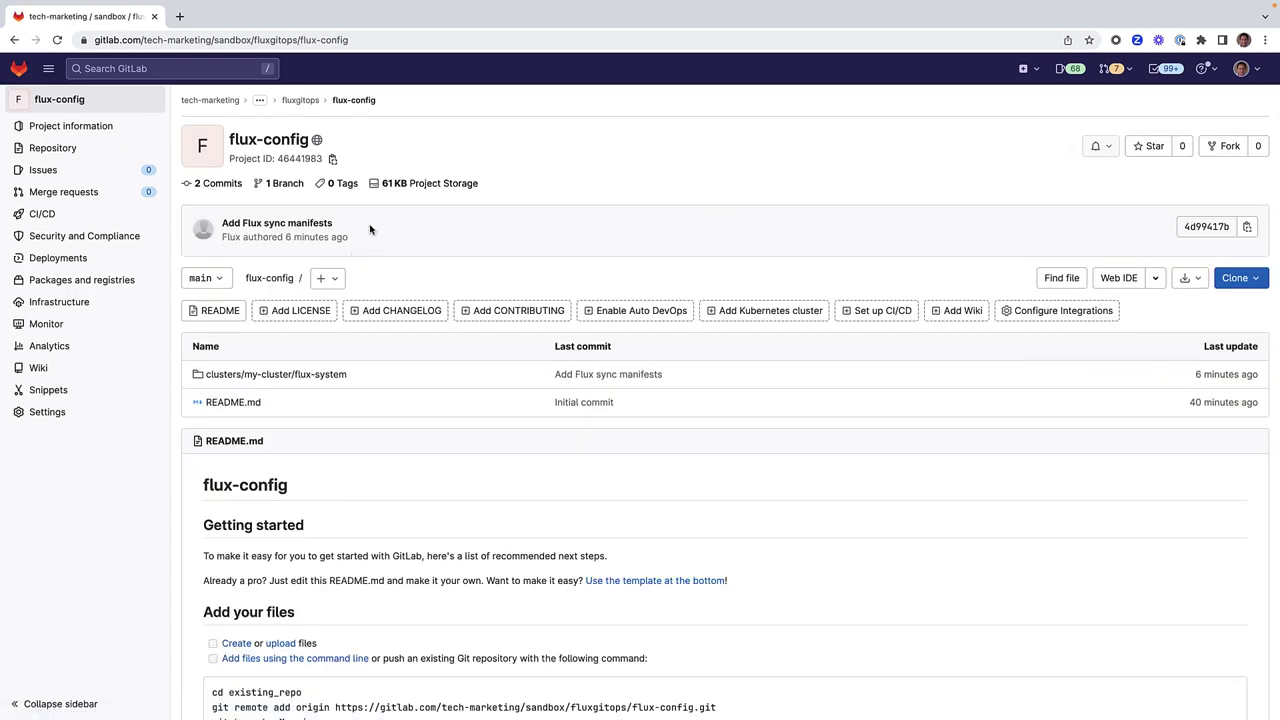
left_click(318, 375)
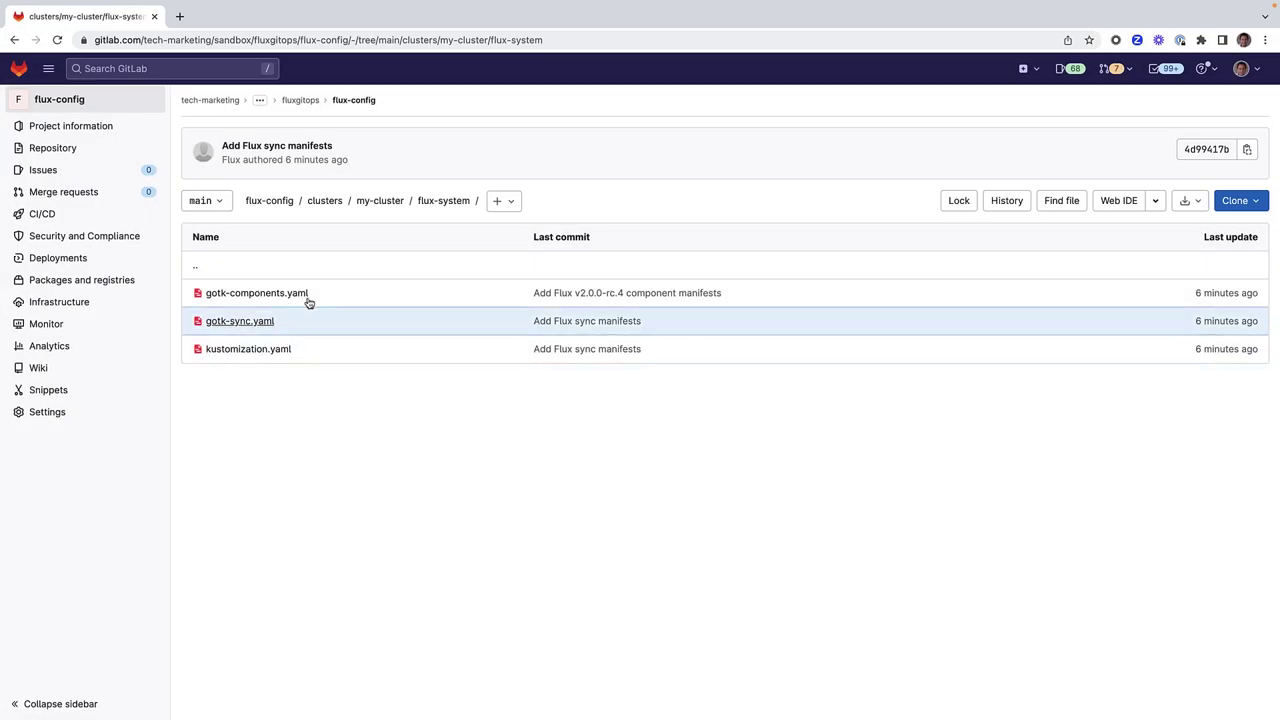
left_click(300, 101)
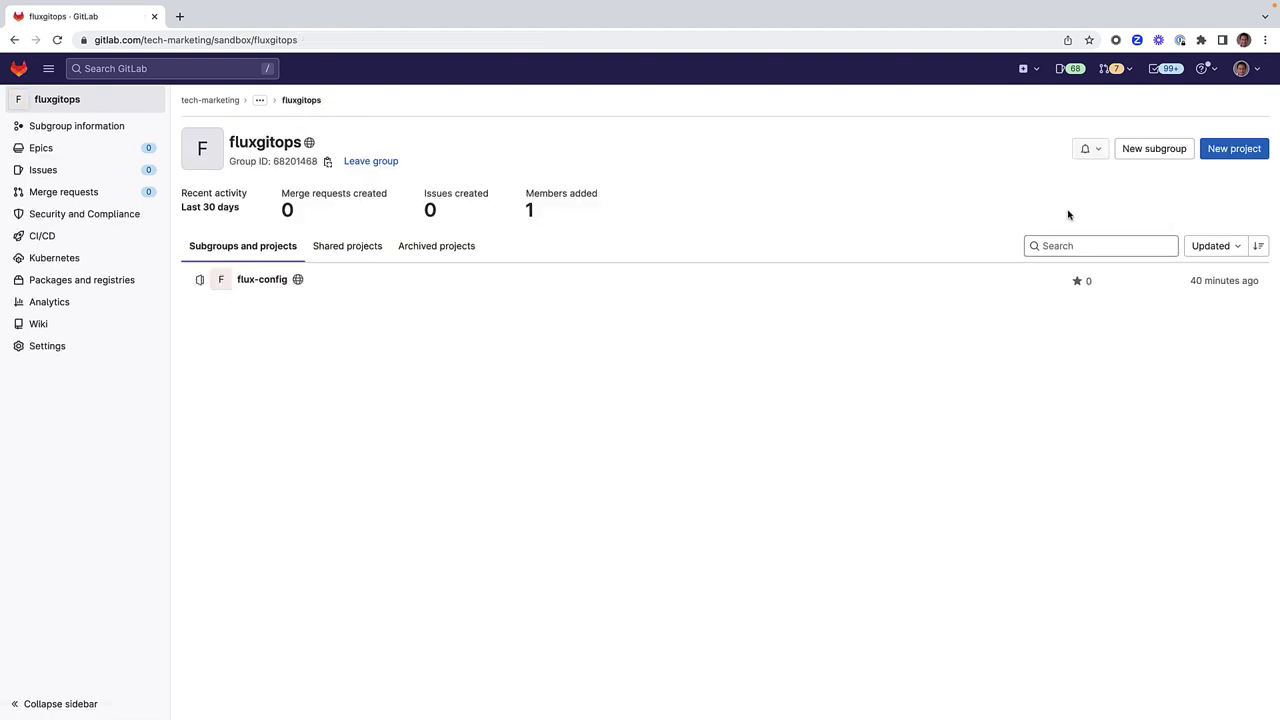
Create a blank public project named web-app-manifests in the fluxgitops group
left_click(1230, 152)
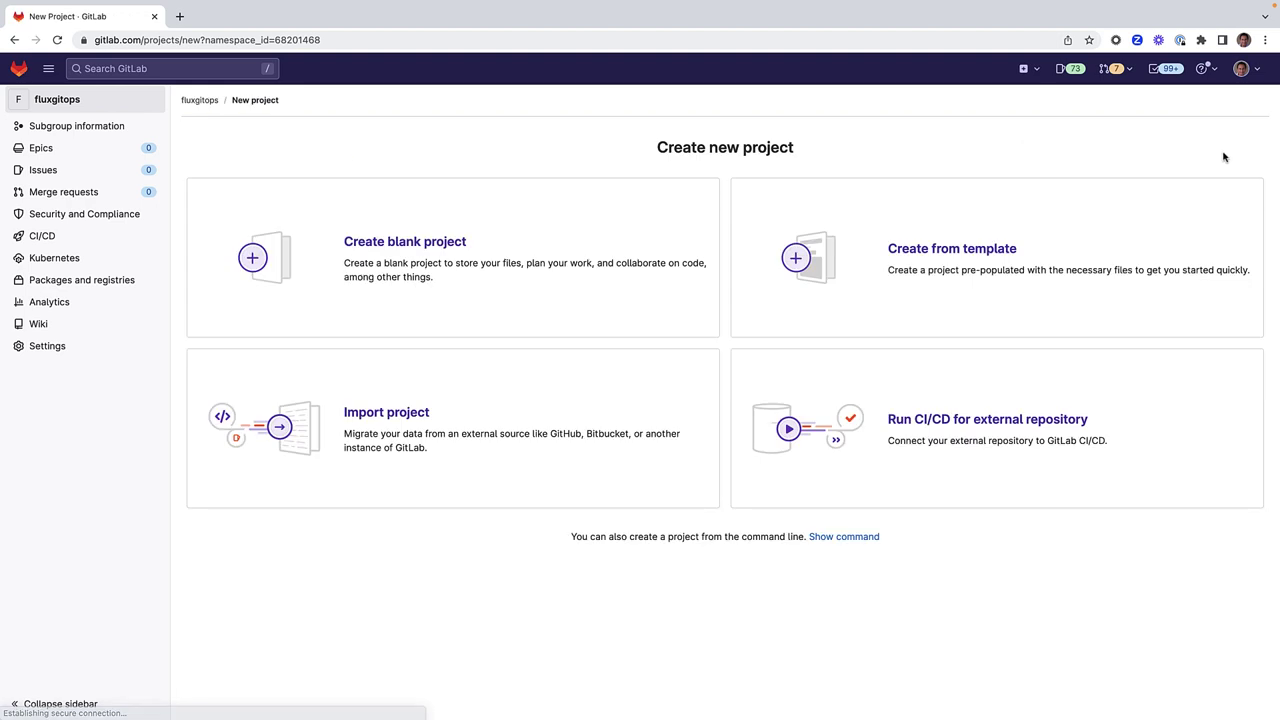
left_click(458, 243)
left_click(390, 229)
type("web-app-manifests")
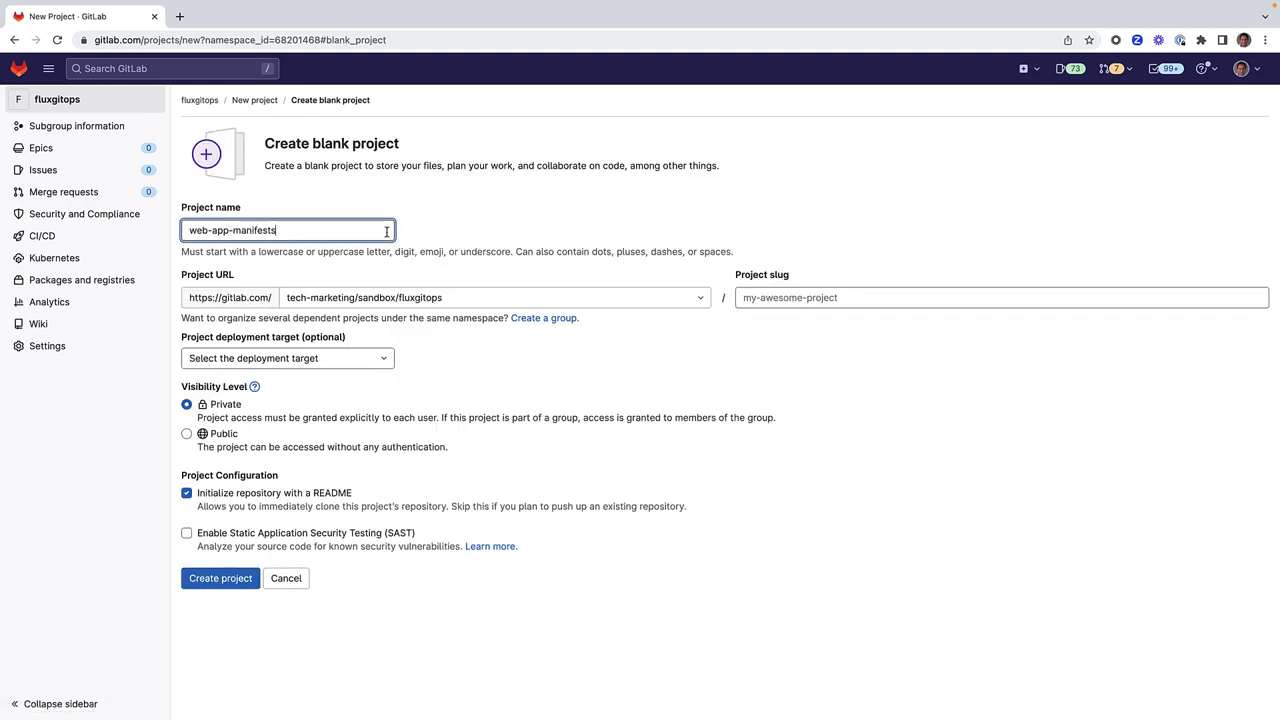
left_click(187, 433)
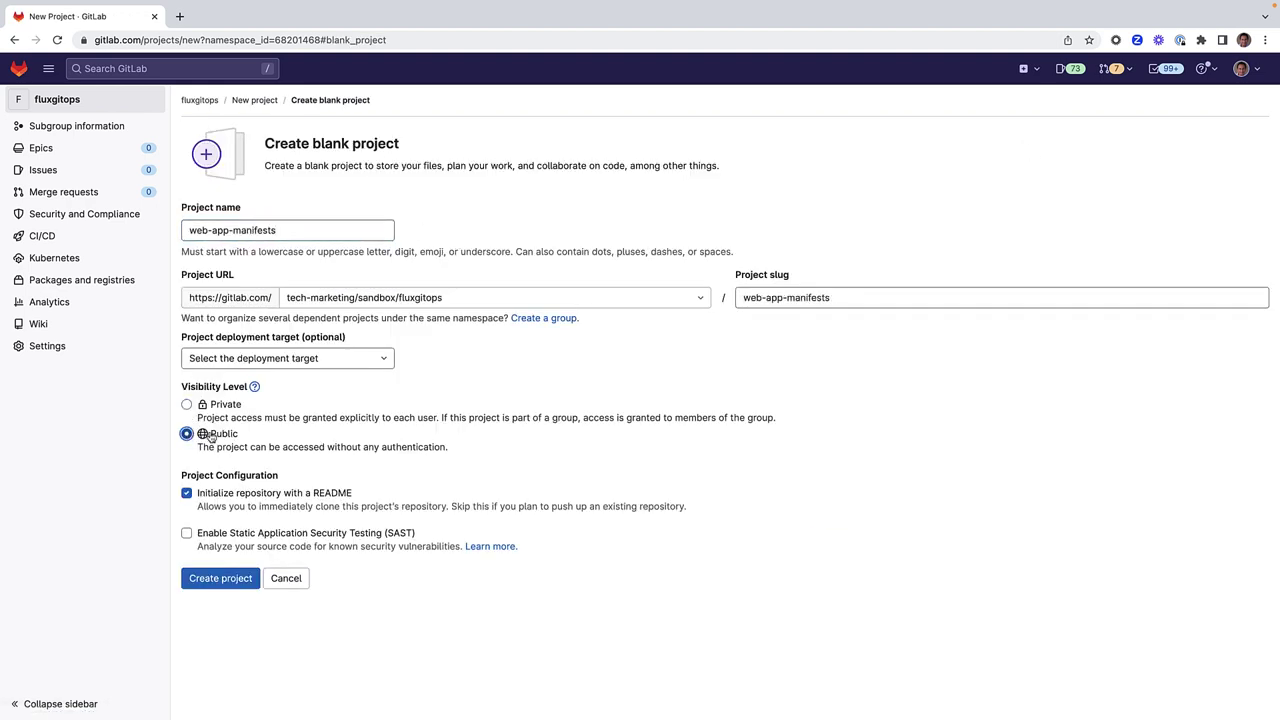
left_click(238, 577)
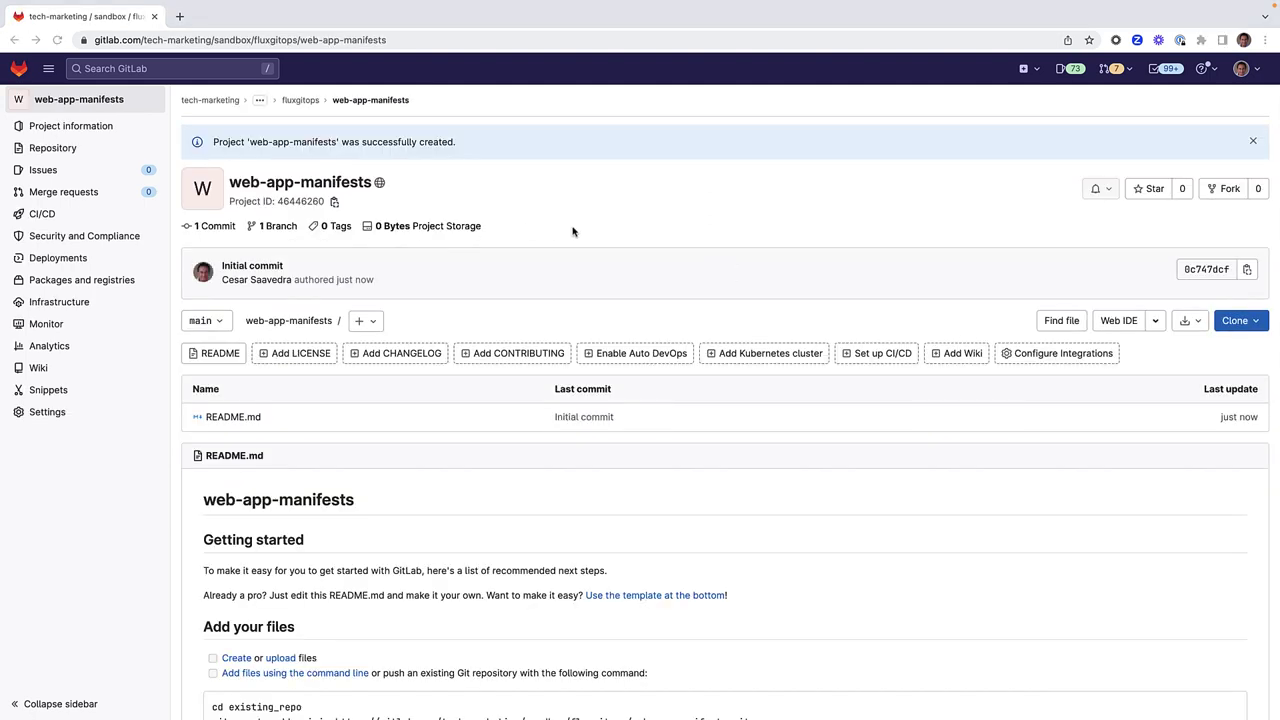
Commit a new file nginx-deployment.yaml to main in web-app-manifests, defining an nginx:1.14.2 Deployment with 3 replicas and container port 80
left_click(379, 320)
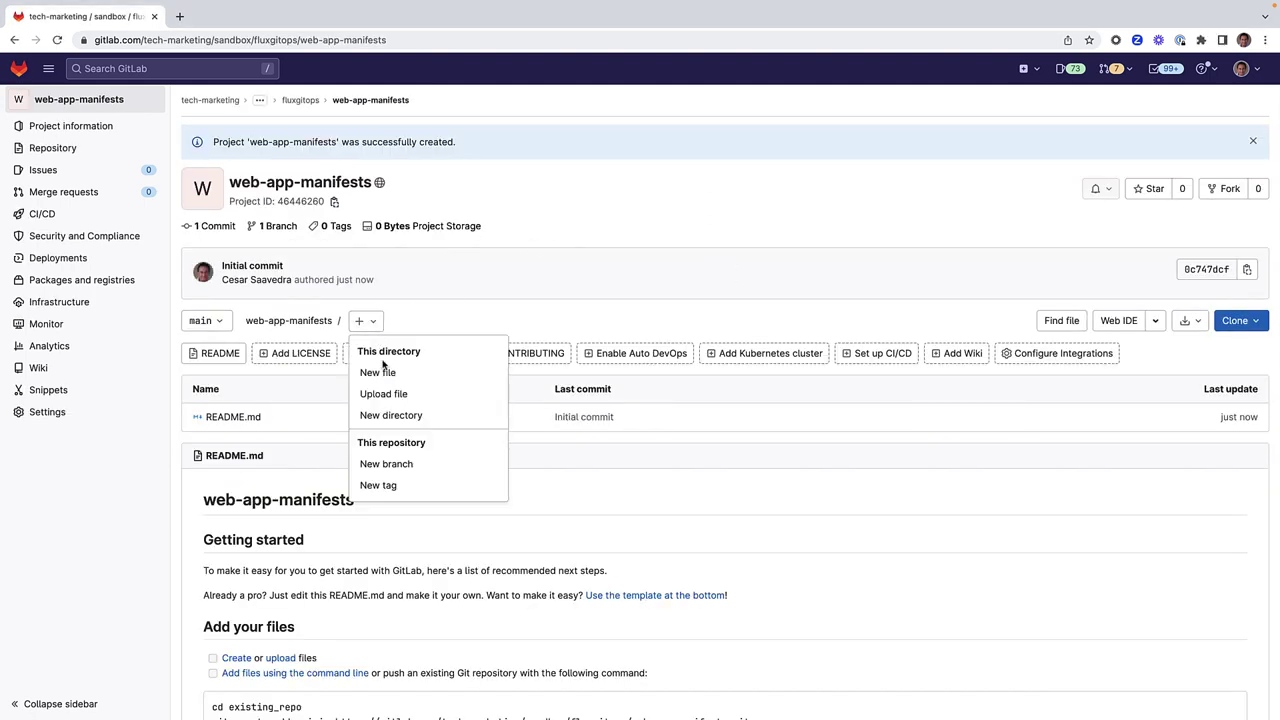
left_click(381, 372)
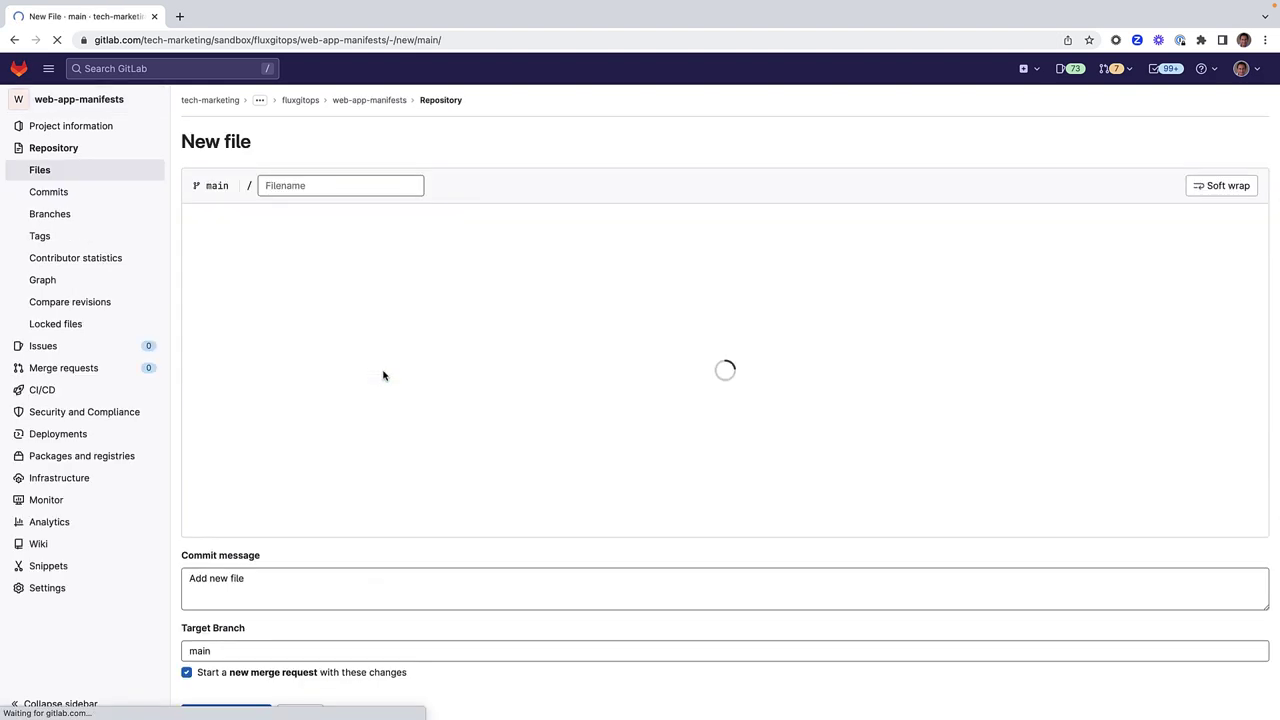
left_click(361, 186)
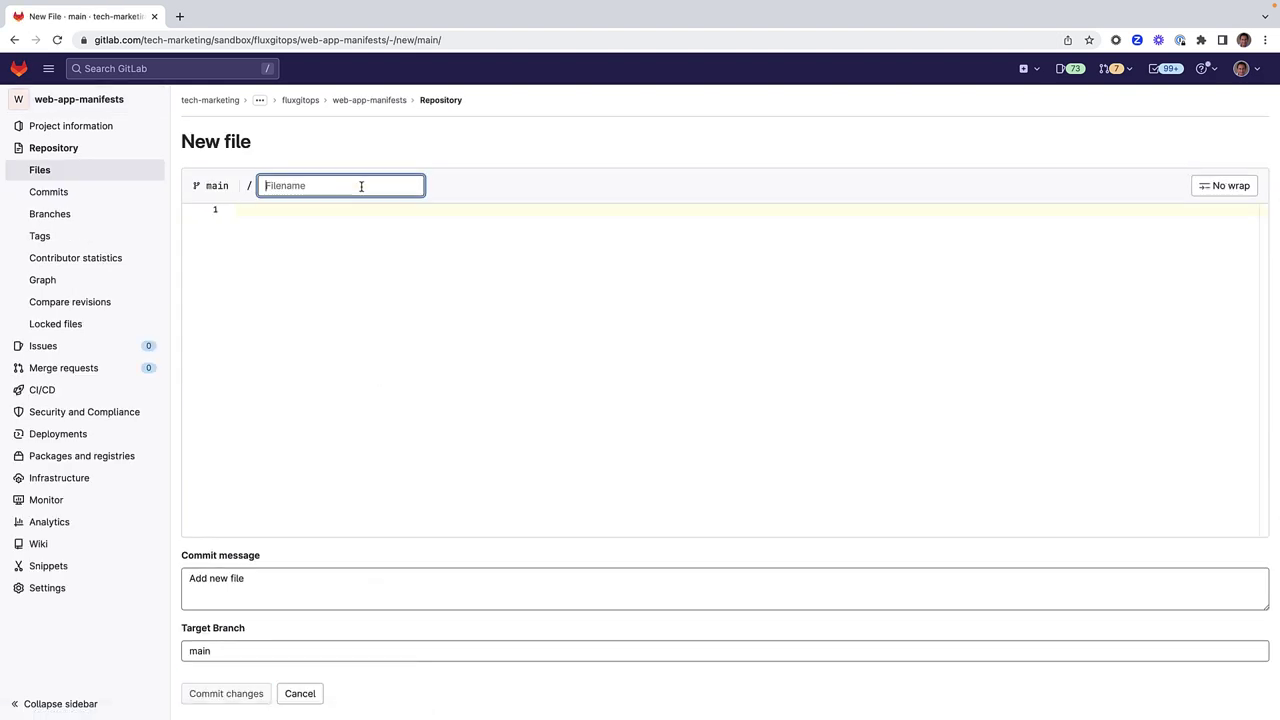
type("nginx-deployment.yaml")
left_click(239, 214)
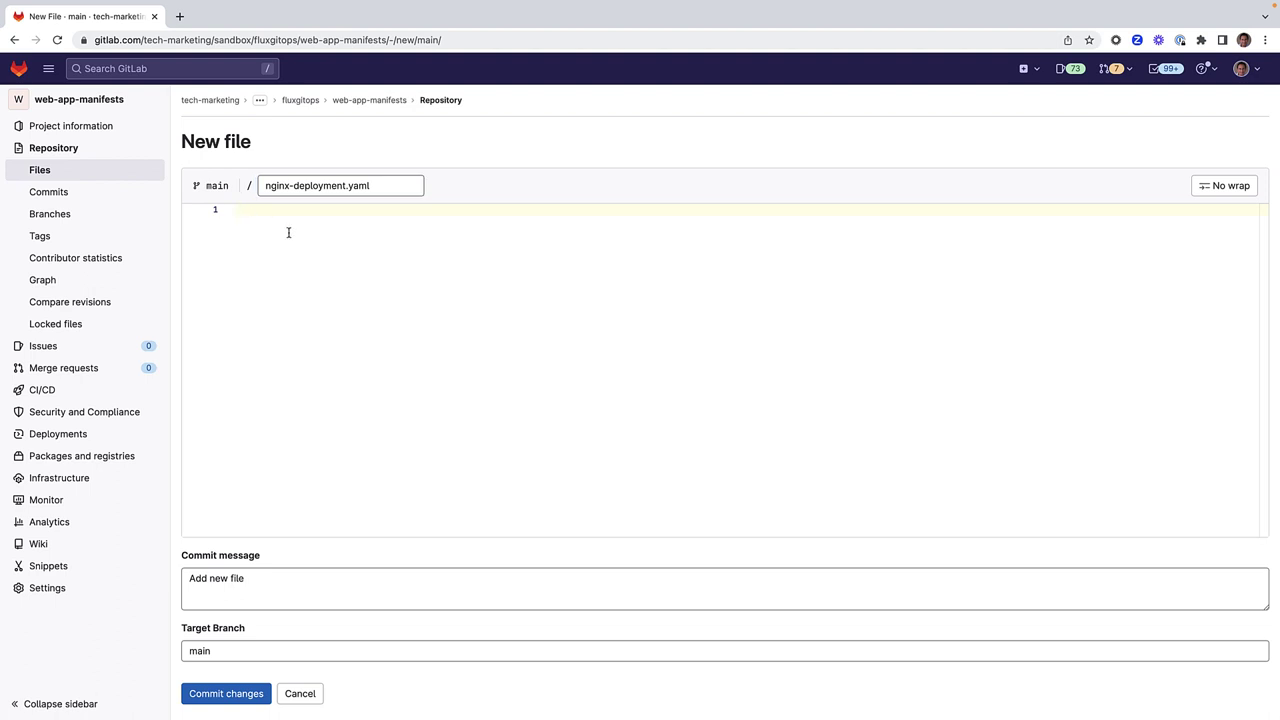
type("apiVersion: apps/v1  kind: Deployment  metadata:   name: nginx-deployment   labels:     app: nginx spec:   replicas: 3   selector:     matchLabels:       app: nginx   template:     metadata:       labels:         app: nginx     spec:       containers:       - name: nginx         image: nginx:1.14.2         ports:         - containerPort: 80")
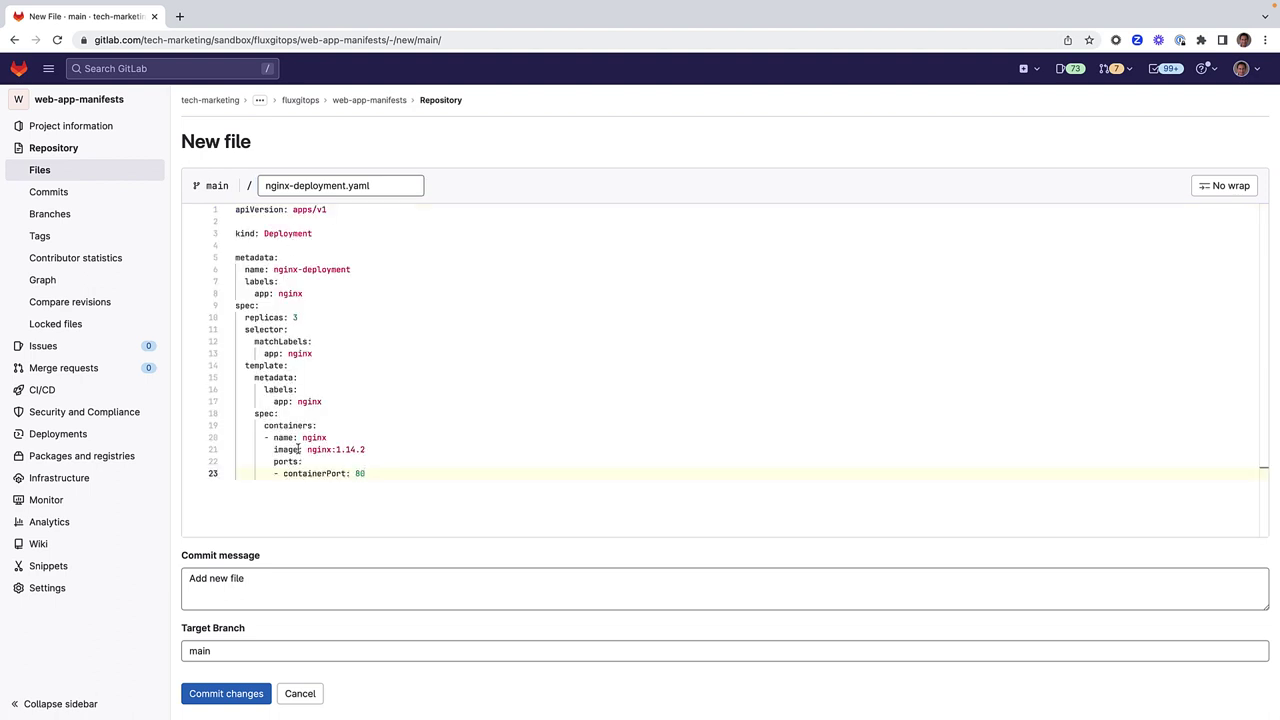
left_click(249, 695)
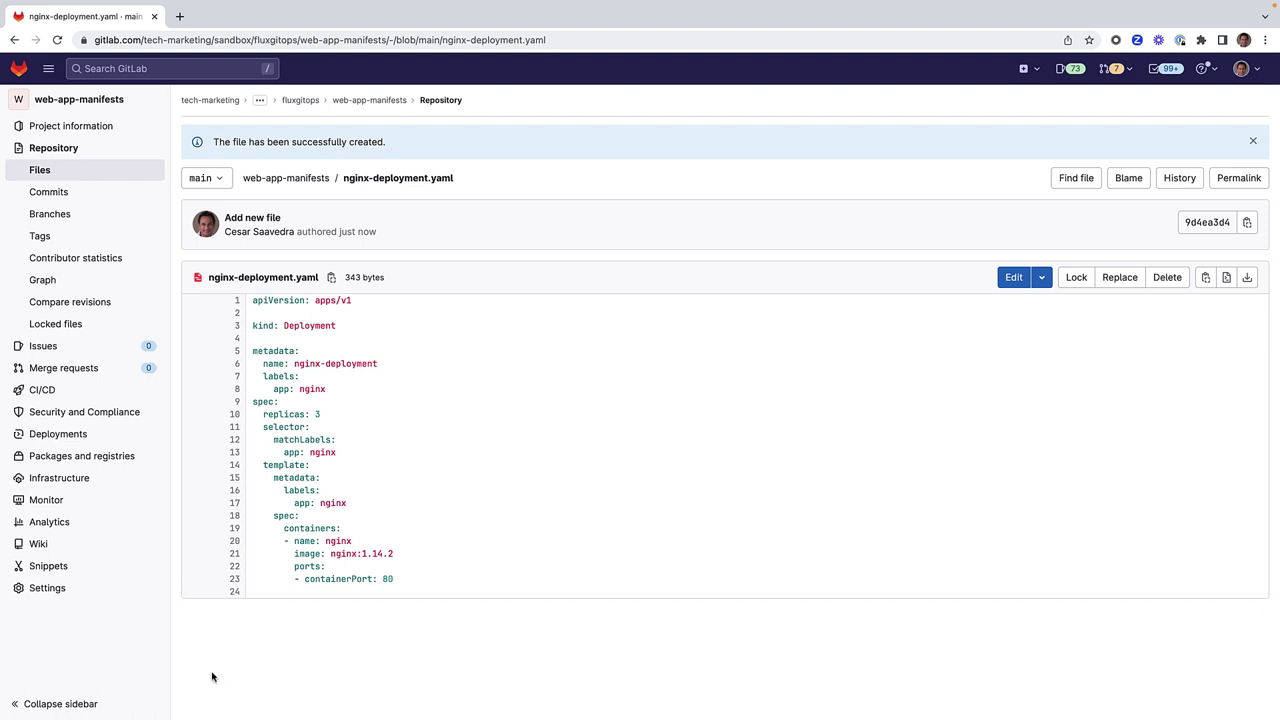
In web-app-manifests' repository settings, create a deploy token named flux-deploy-token with the read_repository scope
mouse_move(160, 590)
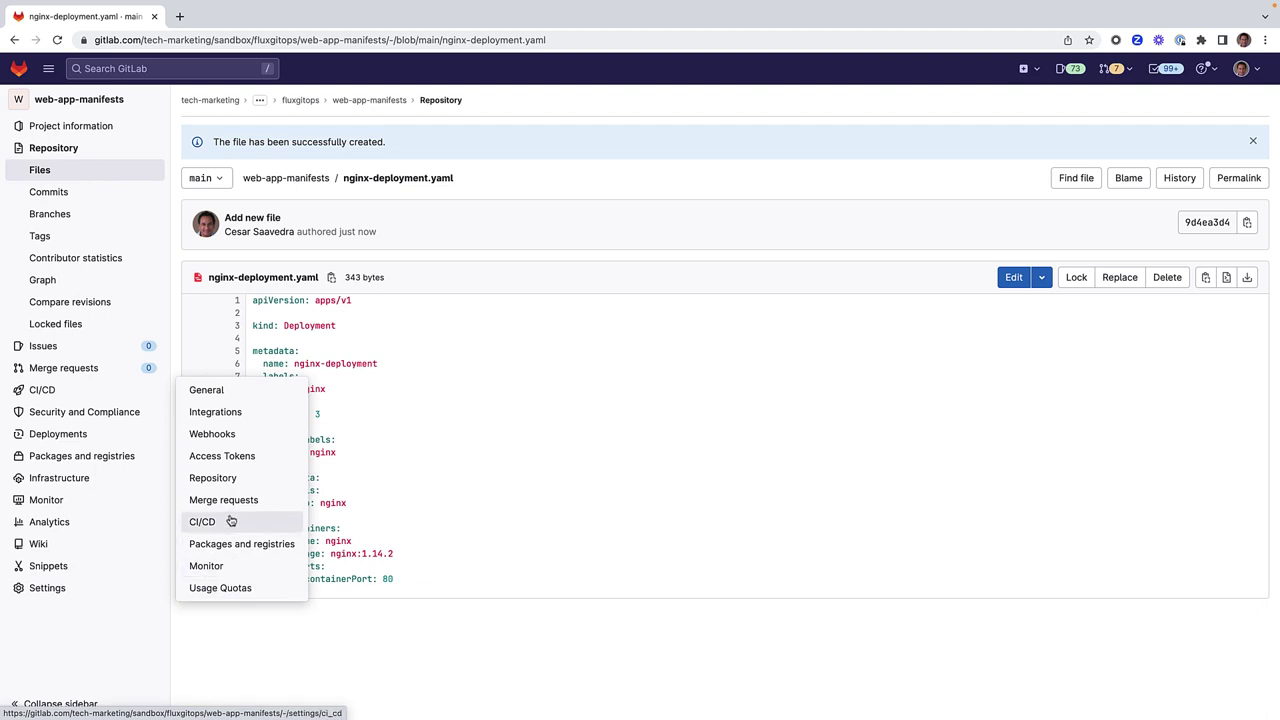
left_click(232, 486)
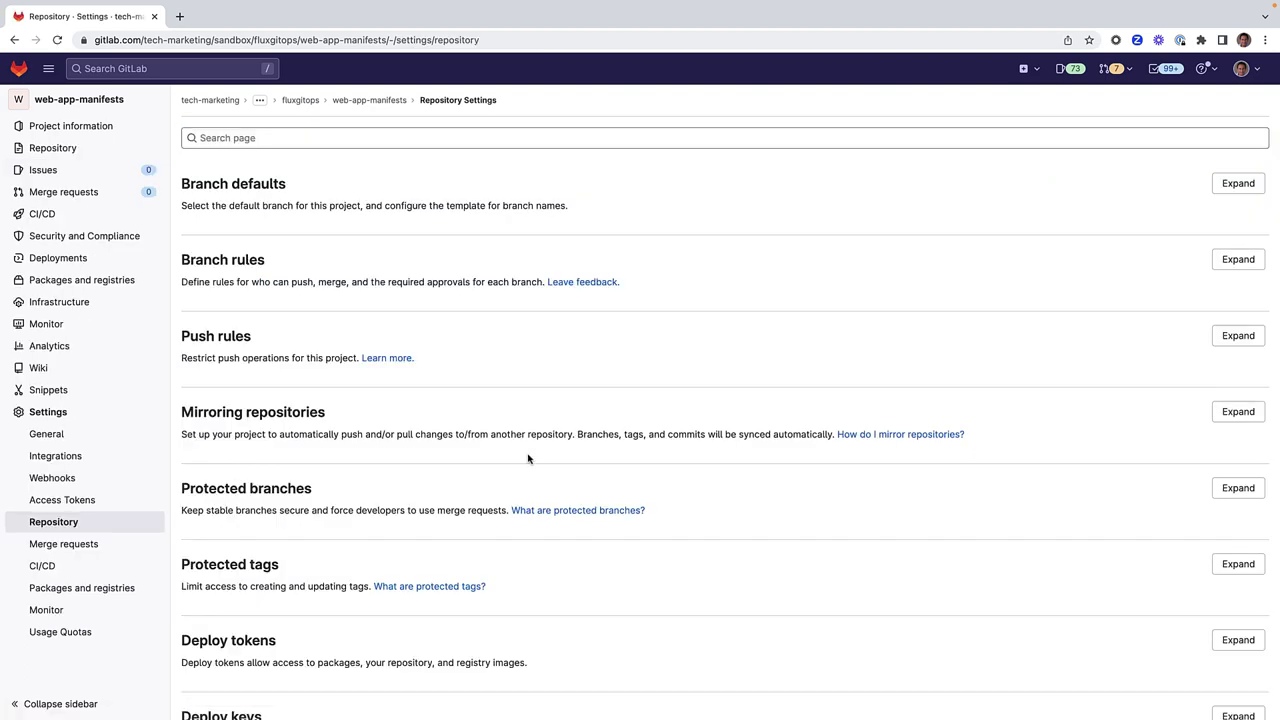
scroll(706, 480, "down", 5)
left_click(1238, 384)
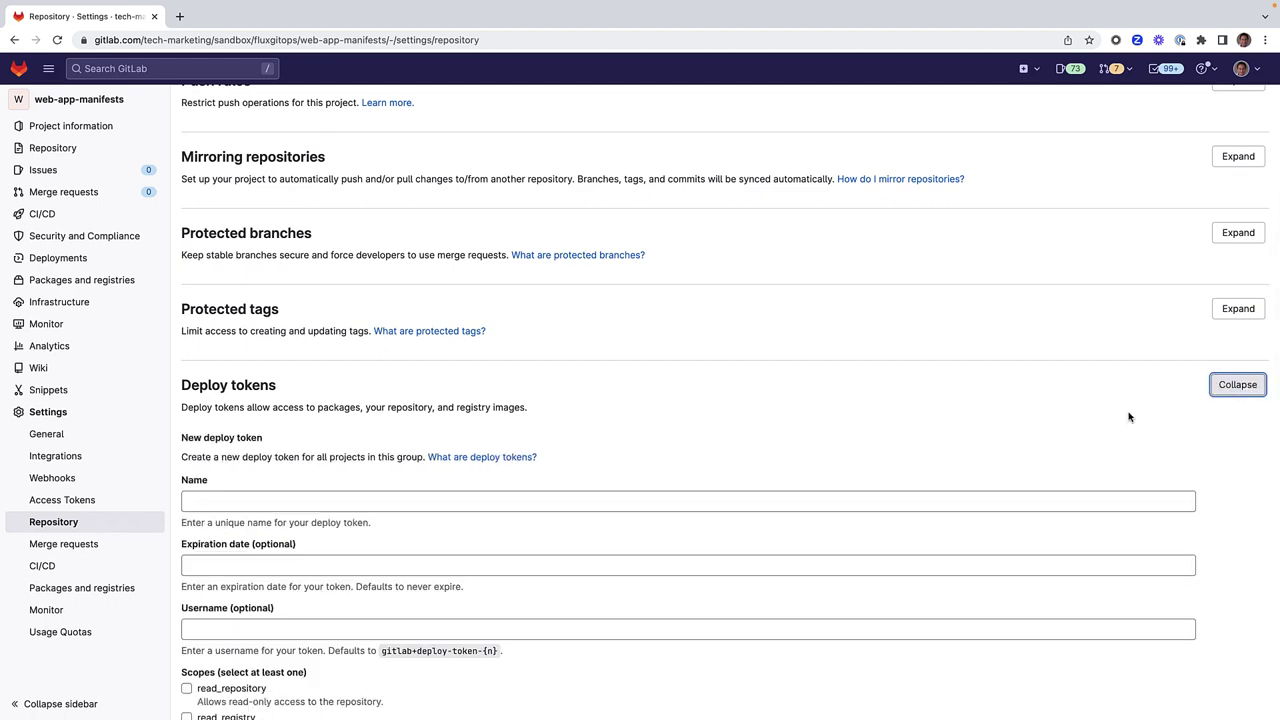
scroll(1080, 422, "down", 4)
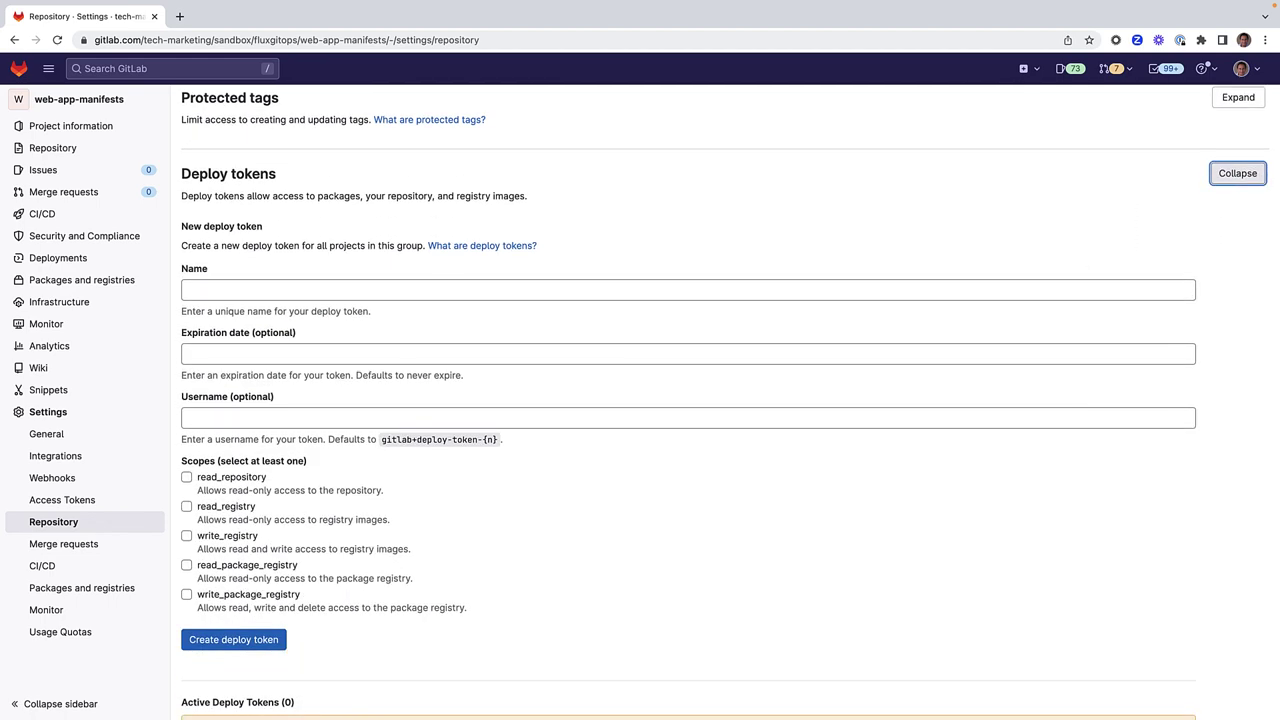
left_click(331, 293)
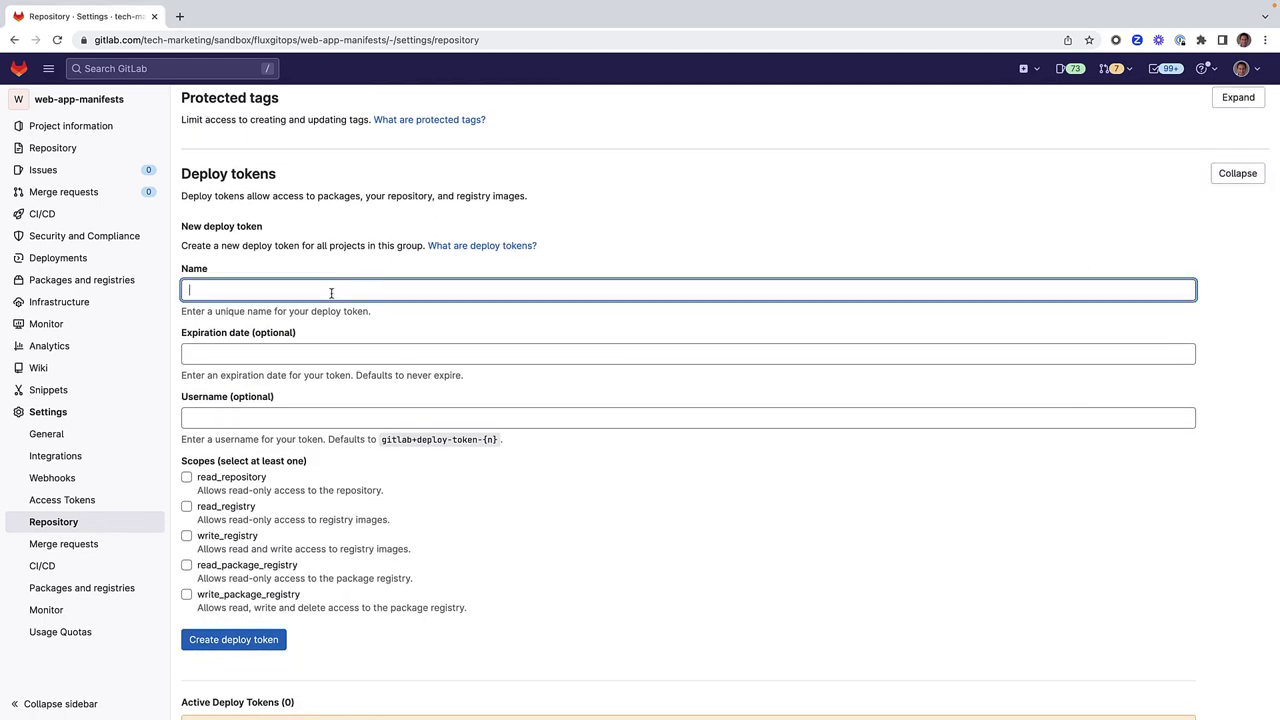
type("flux-deploy-token")
left_click(187, 478)
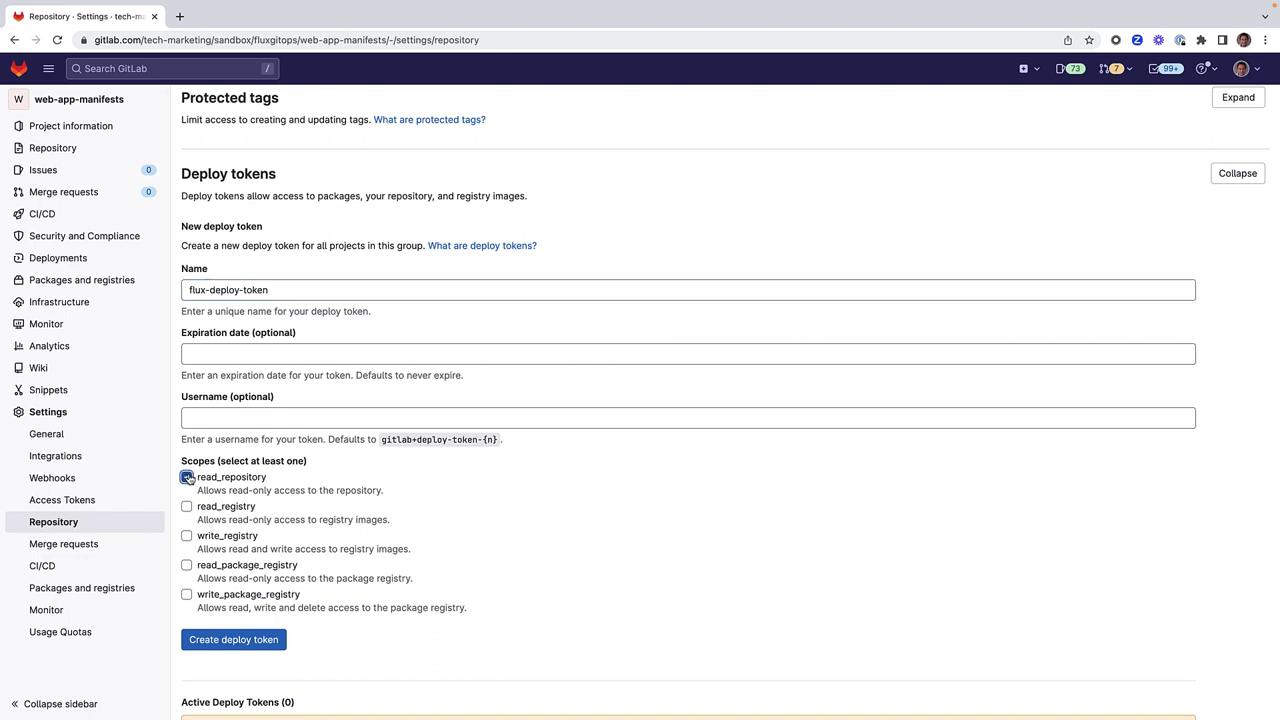
left_click(274, 643)
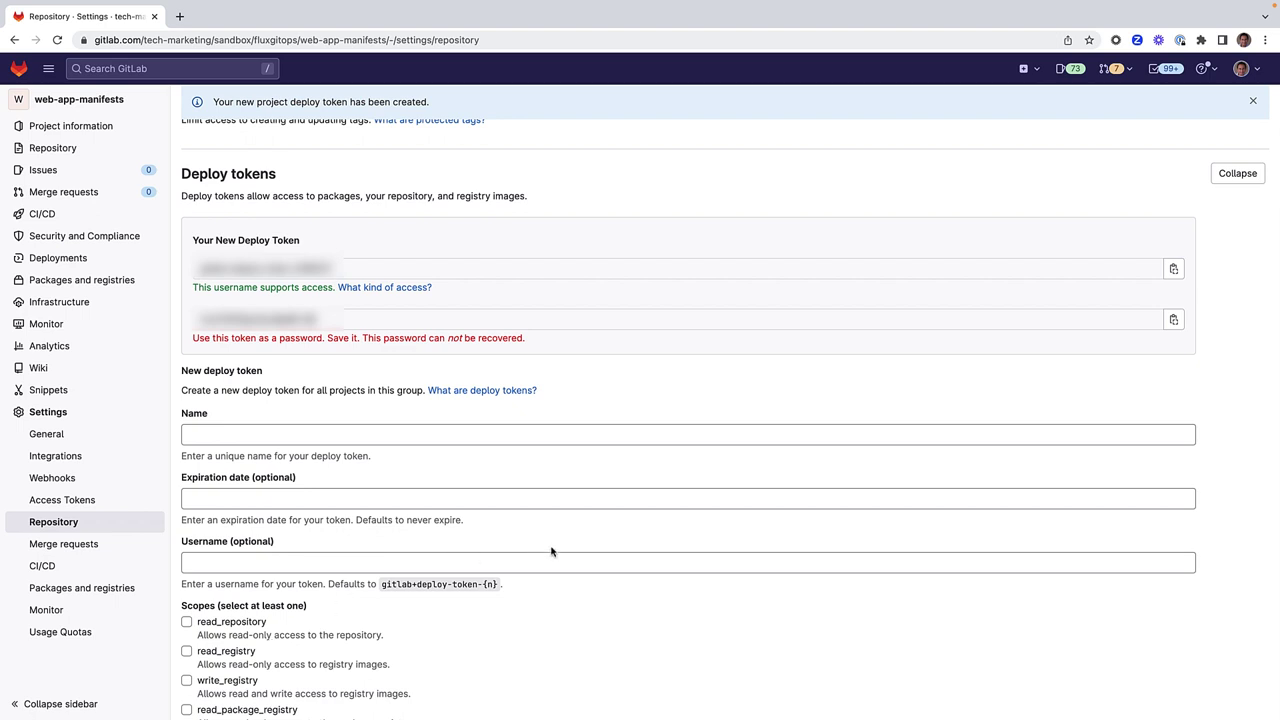
Copy the deploy token's username and password and, in the terminal, create the Flux Git secret flux-deploy-authentication for the web-app-manifests URL in the default namespace
left_click(1174, 269)
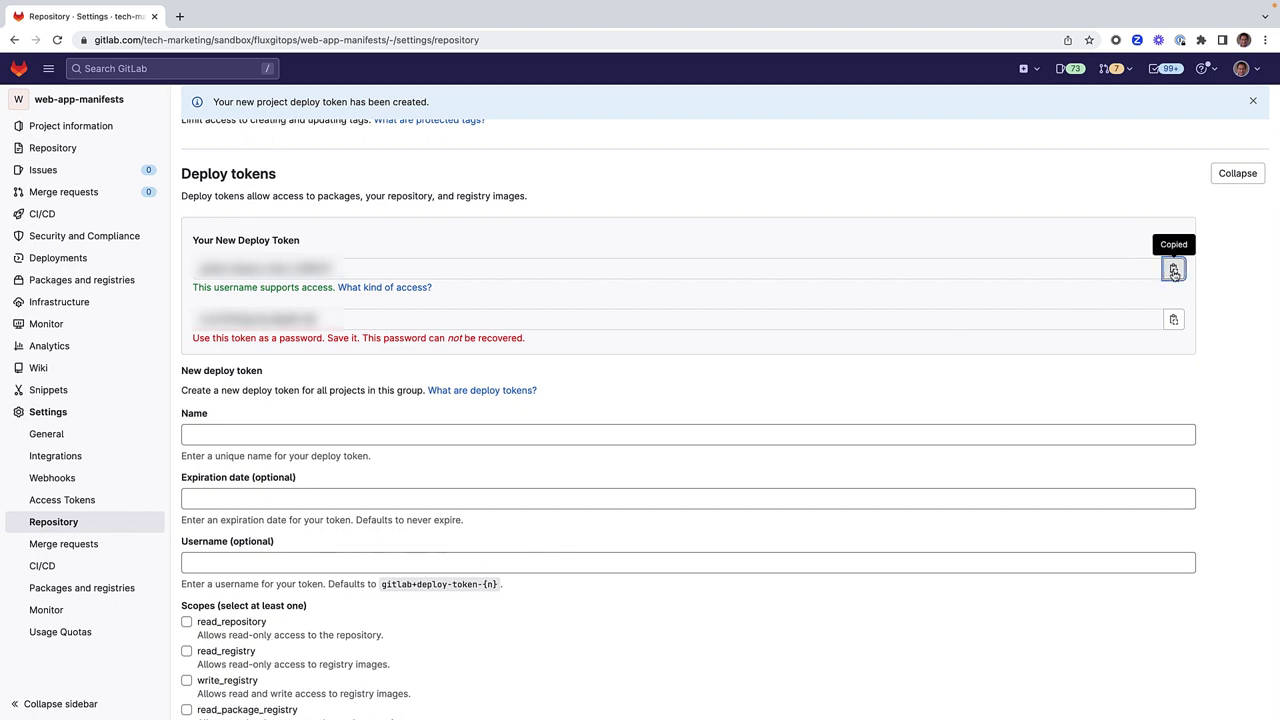
left_click(1174, 319)
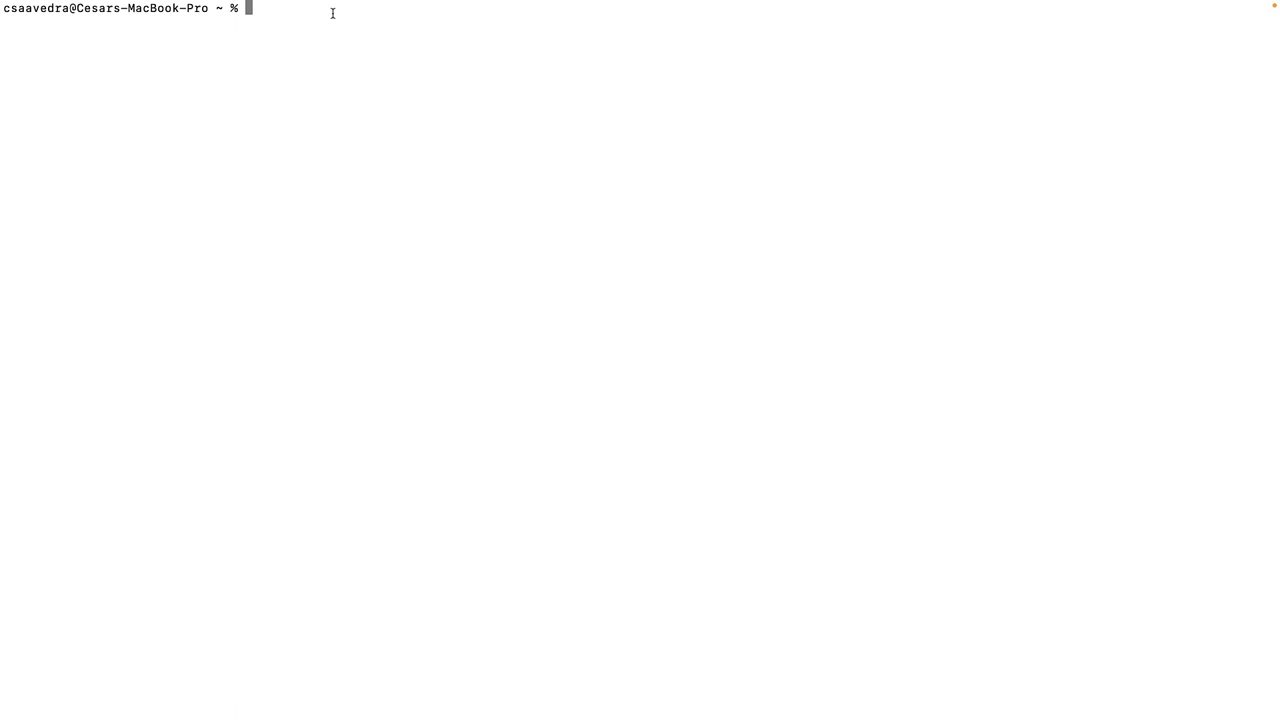
key("super+v")
key("Return")
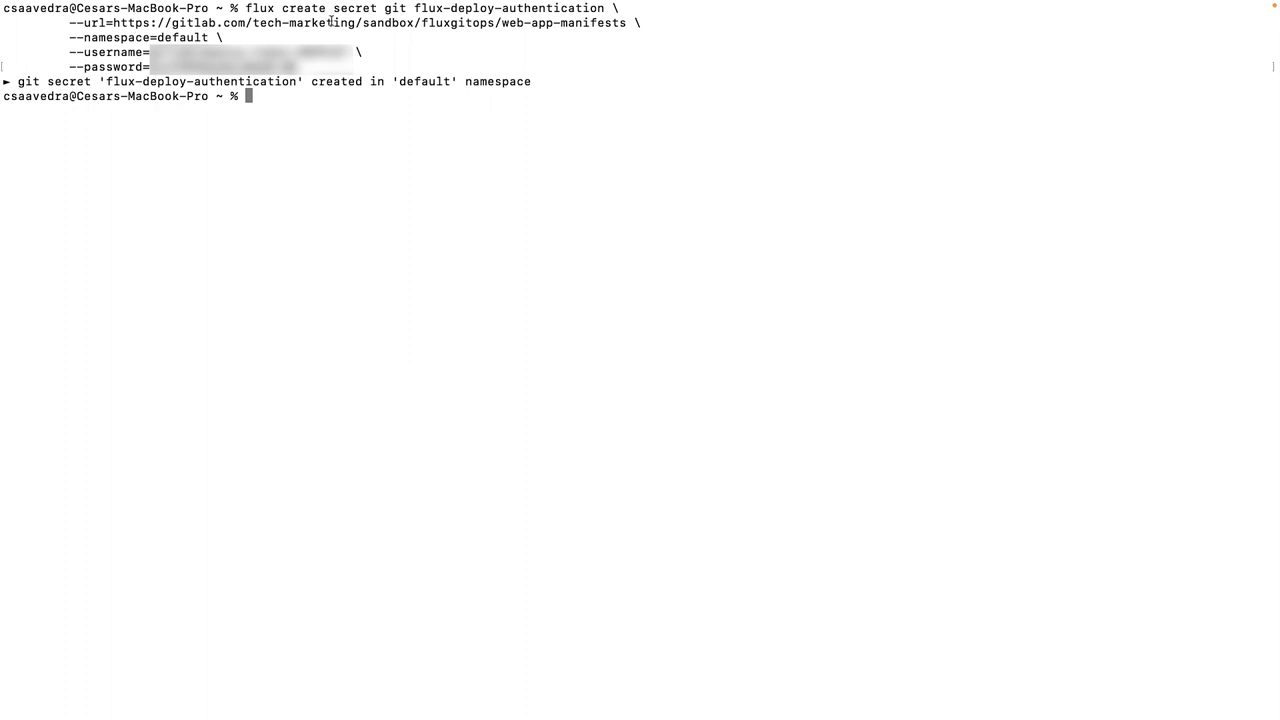
Clear the terminal and display the new secret with kubectl -n default get secrets flux-deploy-authentication -o yaml
type("r")
key("Return")
key("super+v")
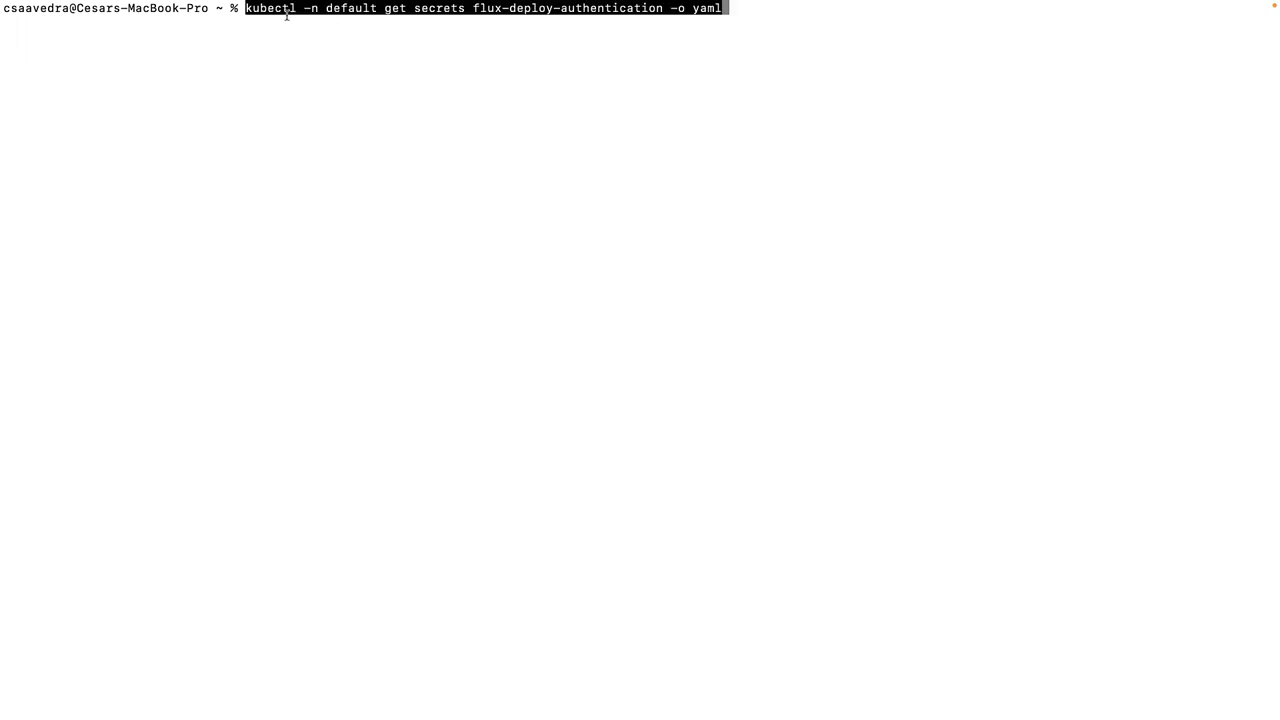
key("Return")
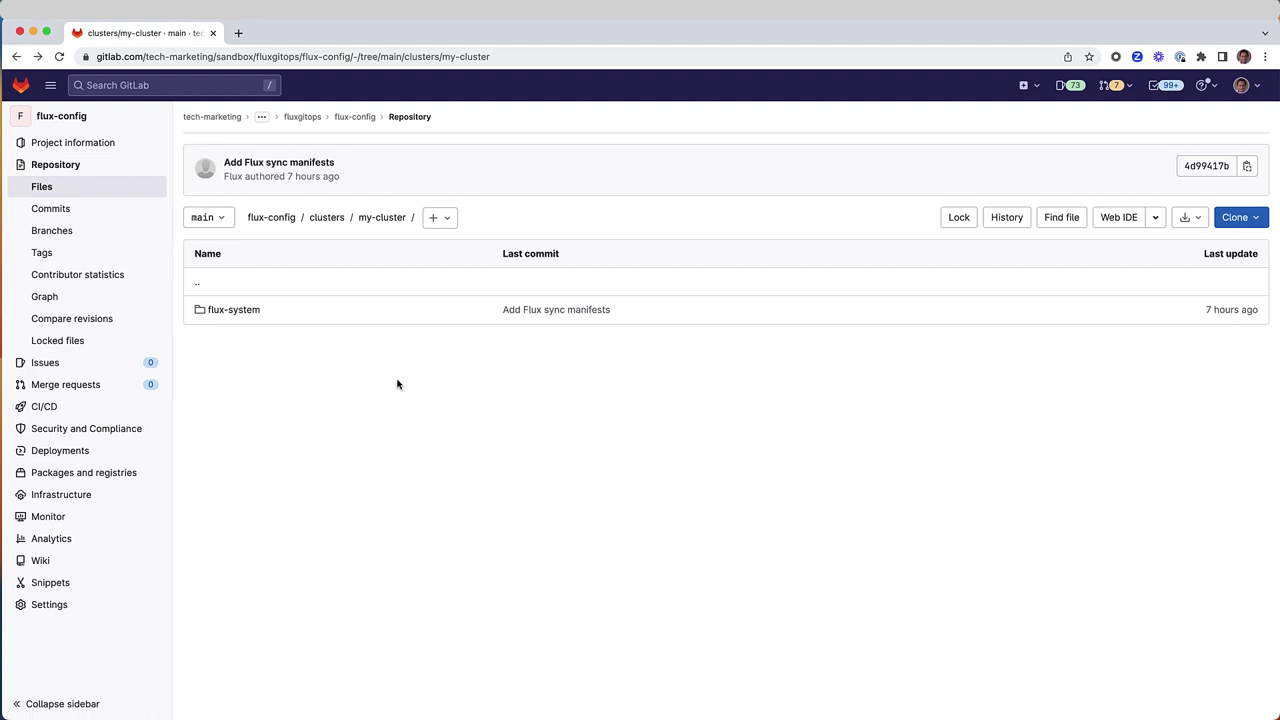
Switch to the terminal windows and start watching the cluster's pods with kubectl get pods --all-namespaces -w
key("ctrl+Right")
key("Return")
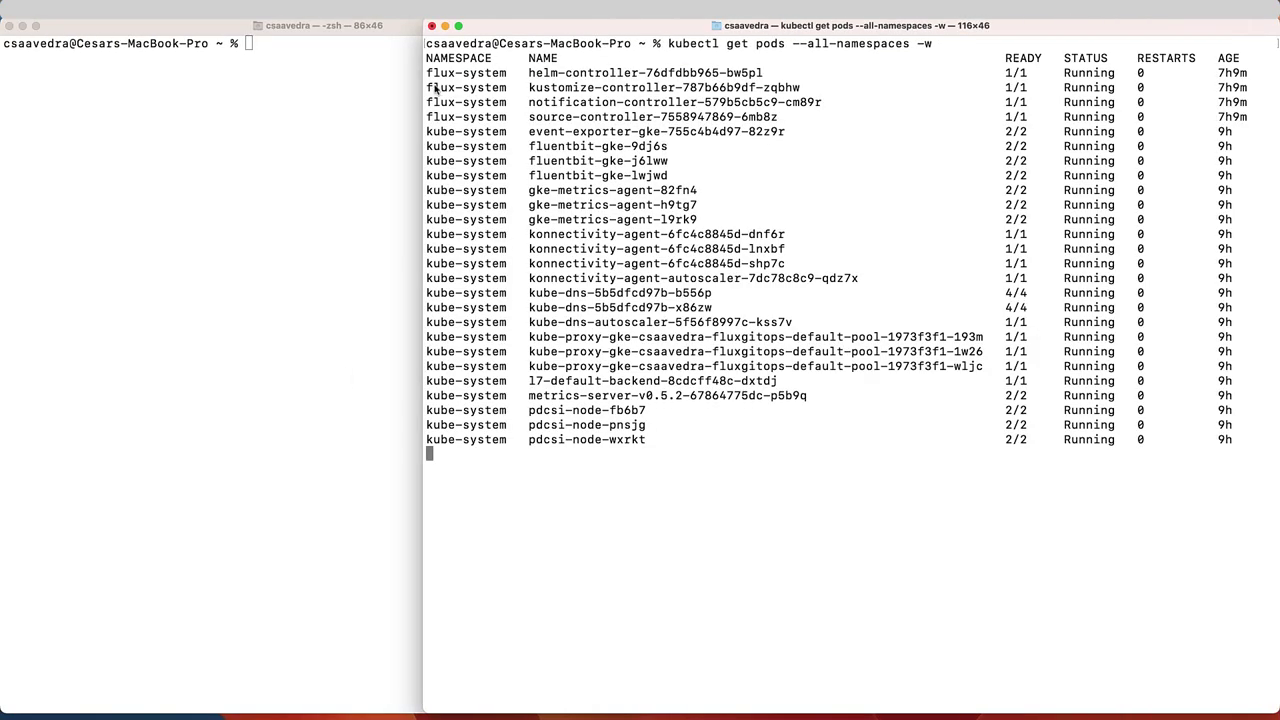
left_click(406, 35)
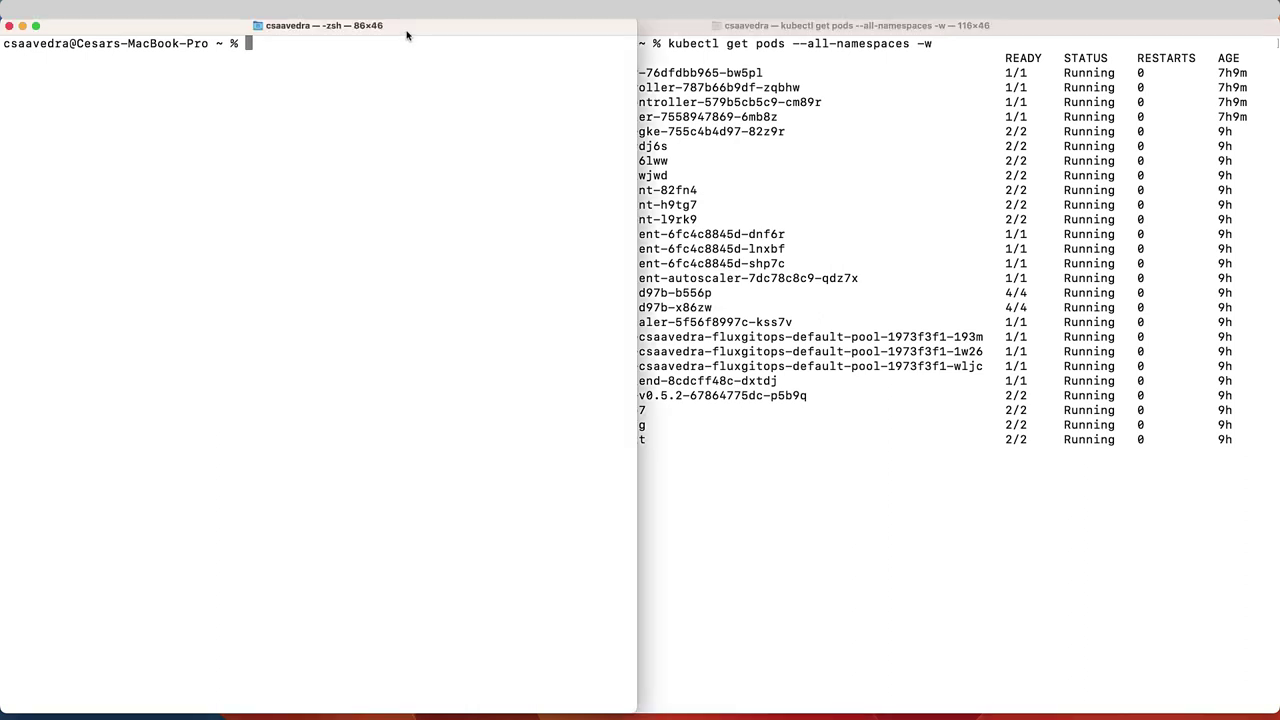
key("super+v")
key("Return")
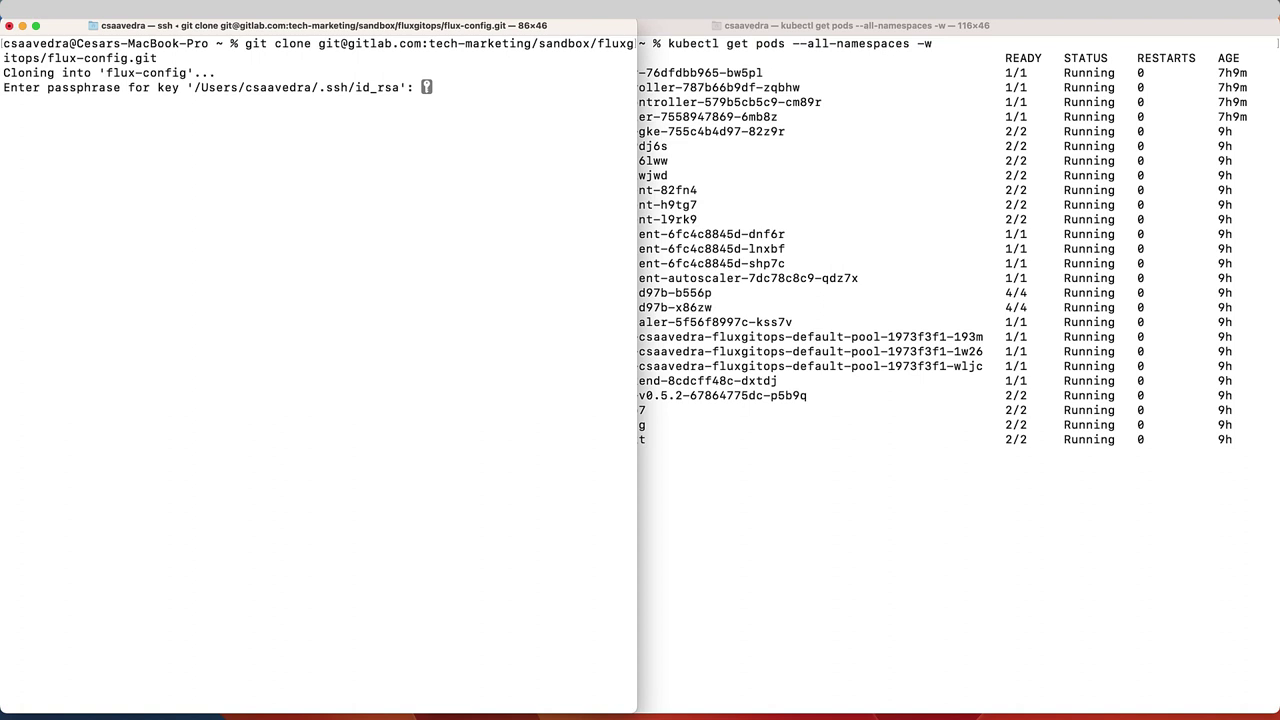
key("Return")
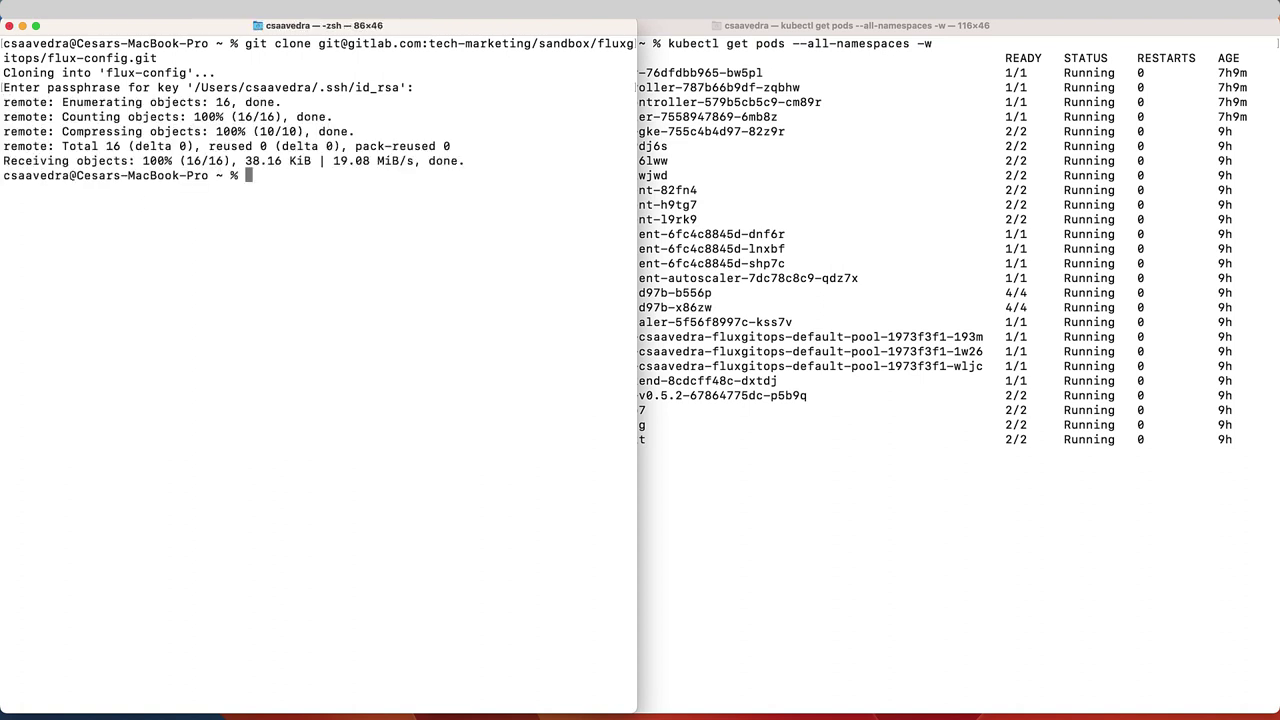
Change to the flux-config/clusters/my-cluster directory and list its contents with ls -l
type("cd flux-config/")
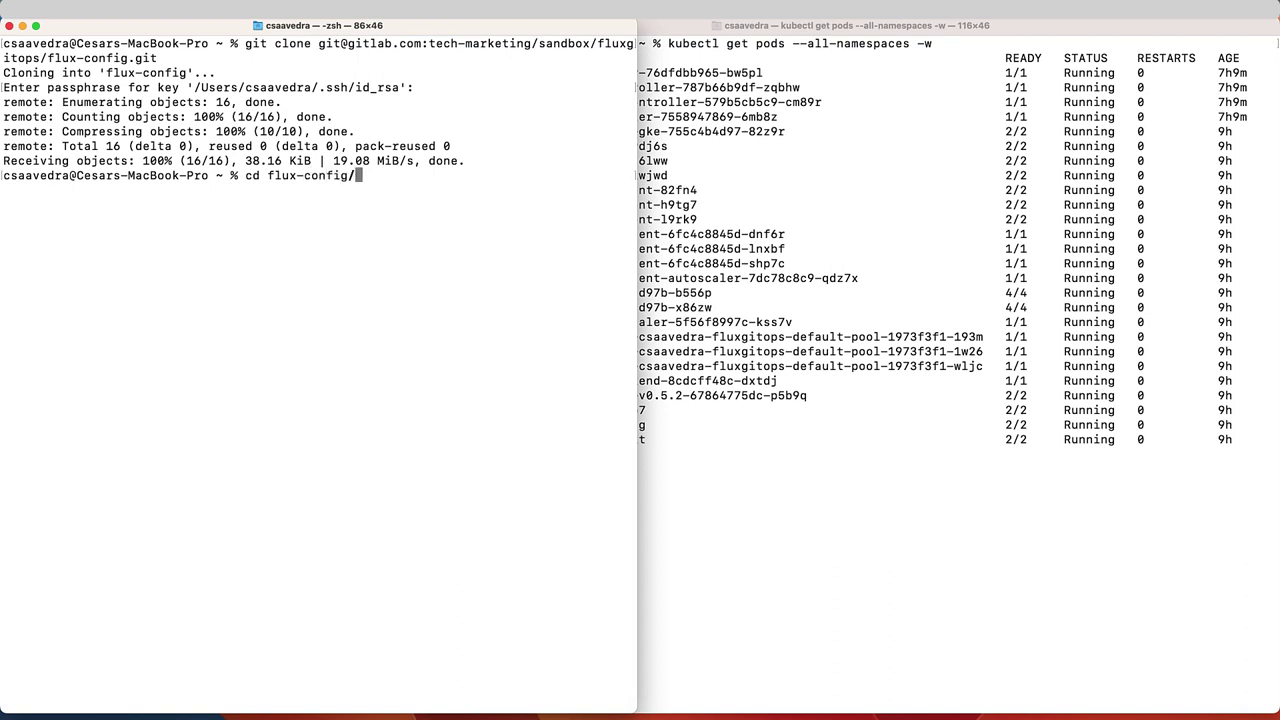
type("clusters/my")
key("Tab")
key("Return")
type("ls -l")
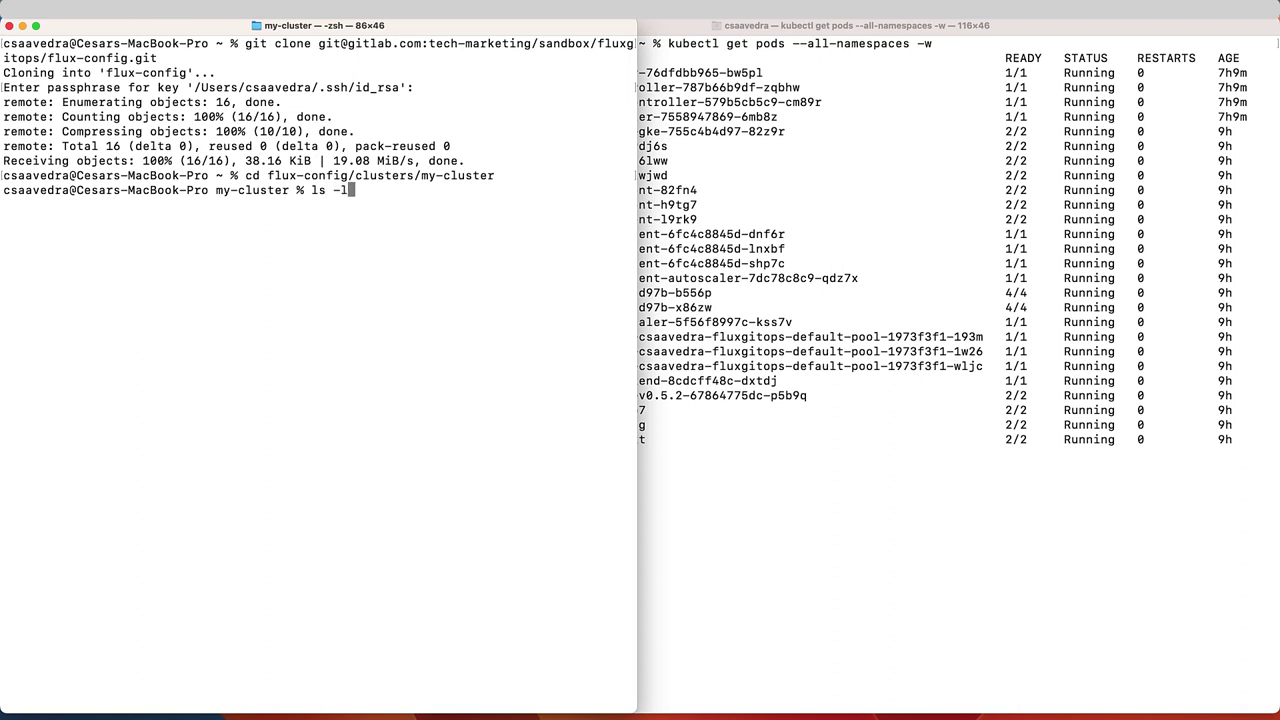
key("Return")
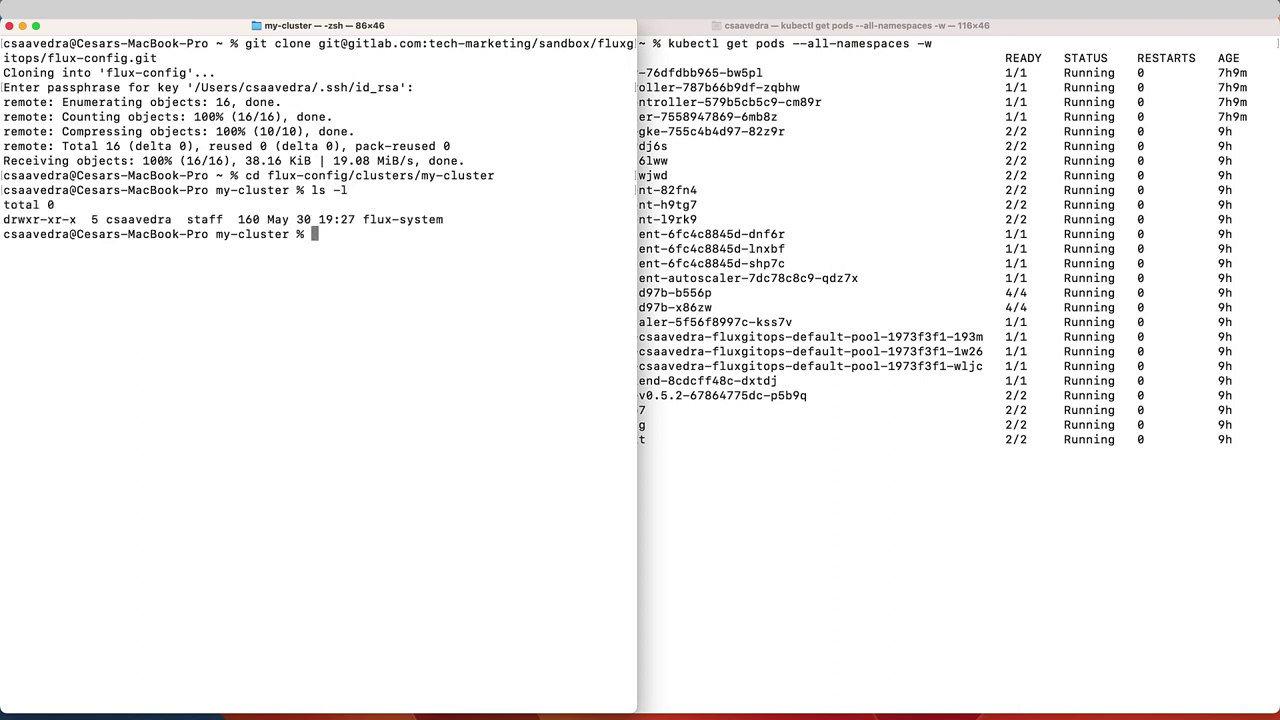
Create web-app-manifests-source.yaml in vi, defining a GitRepository for web-app-manifests with interval 1m0s, branch main and secretRef flux-deploy-authentication, and save it
key("super+v")
key("Return")
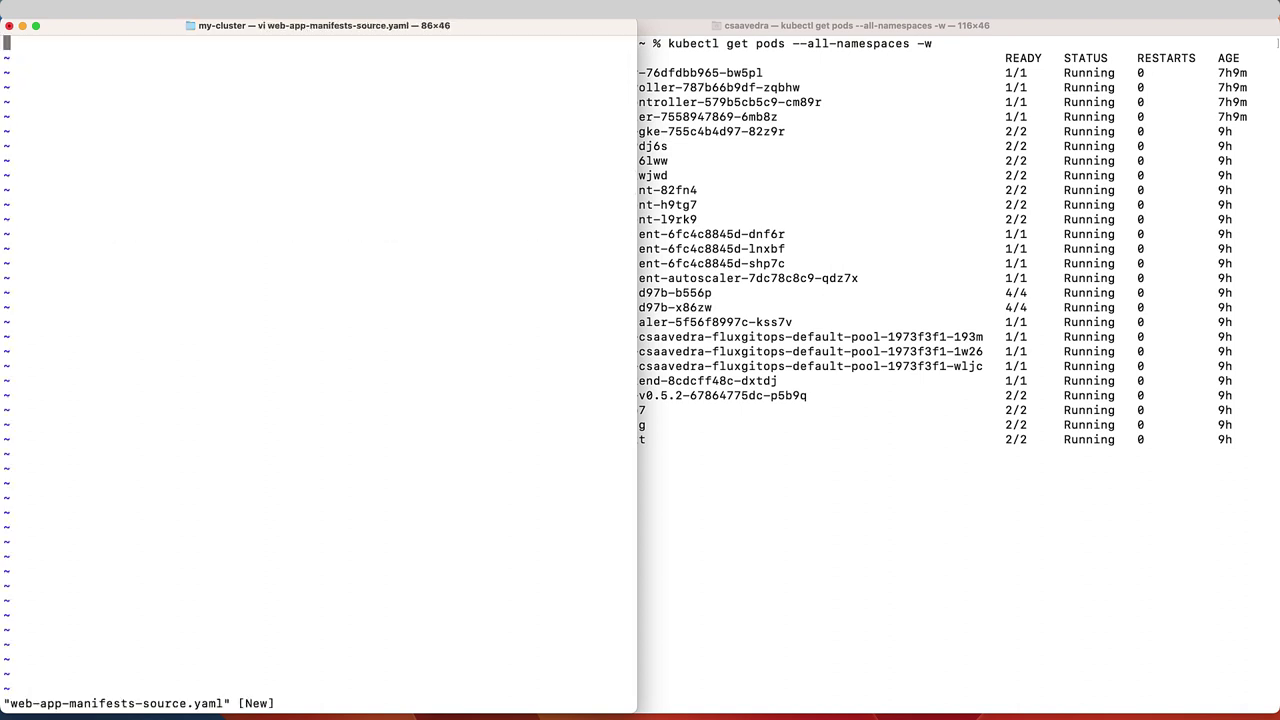
key("i")
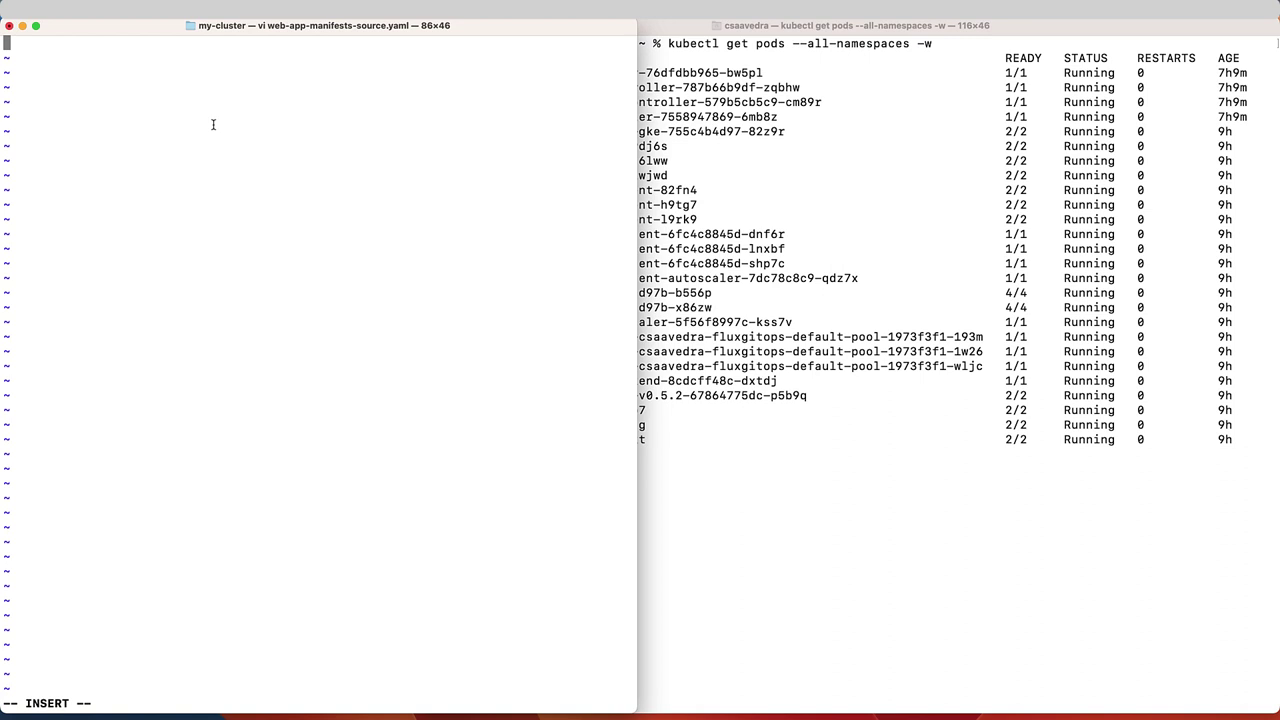
key("super+v")
key("Escape")
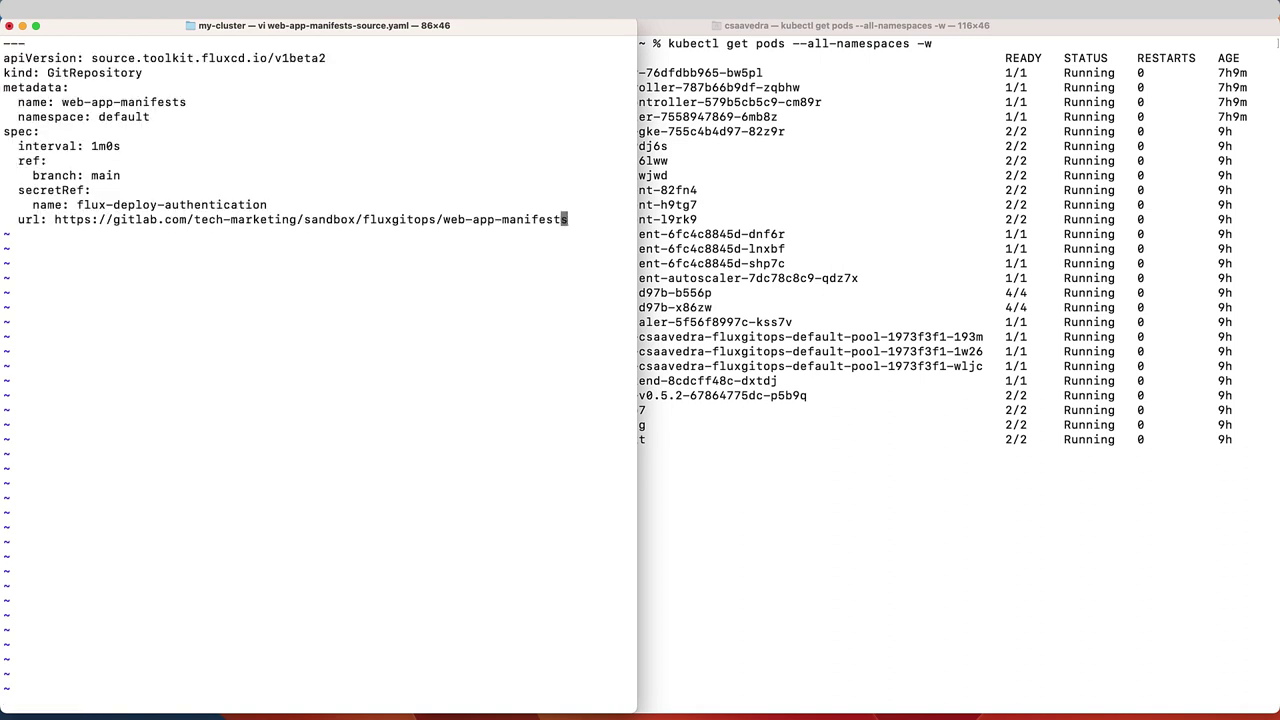
type(":wq")
key("Return")
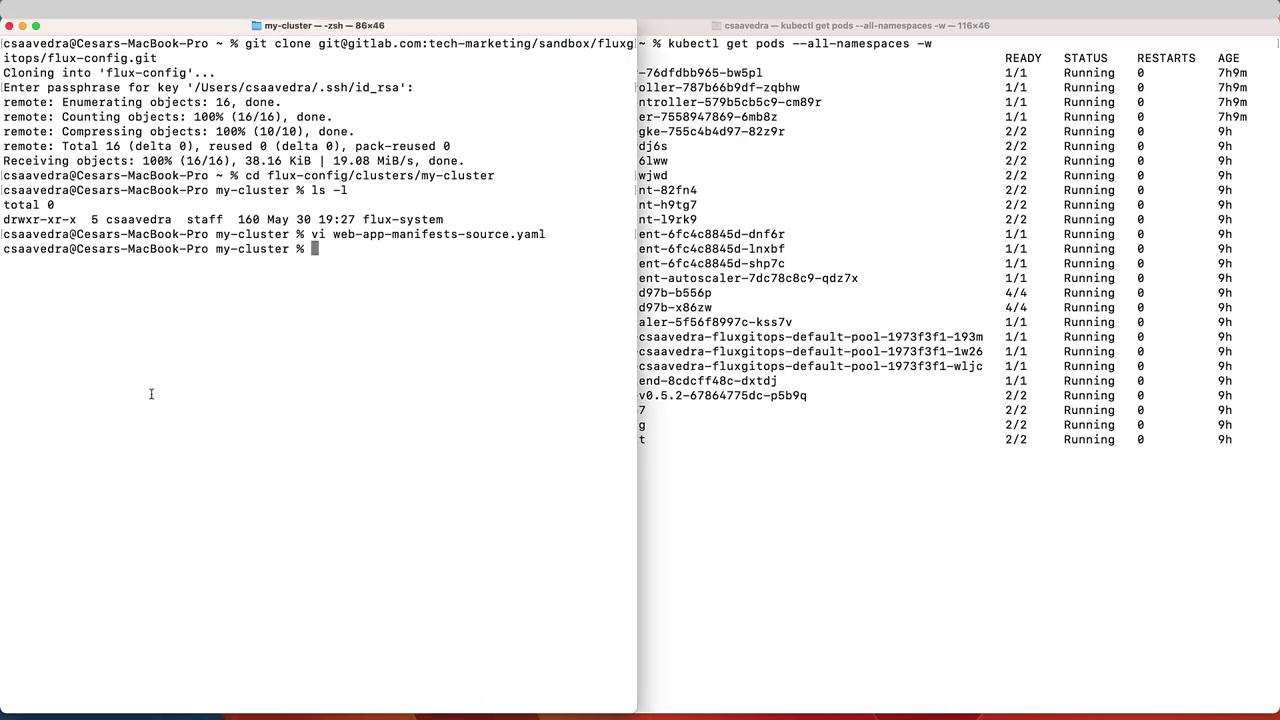
Create web-app-manifests-kustomization.yaml in vi with Kustomization nginx-source-kustomization, interval 1m0s, path ./, prune true and source web-app-manifests; save it and list the directory
type("vi web-app-manifests-kustomization.yaml")
key("Return")
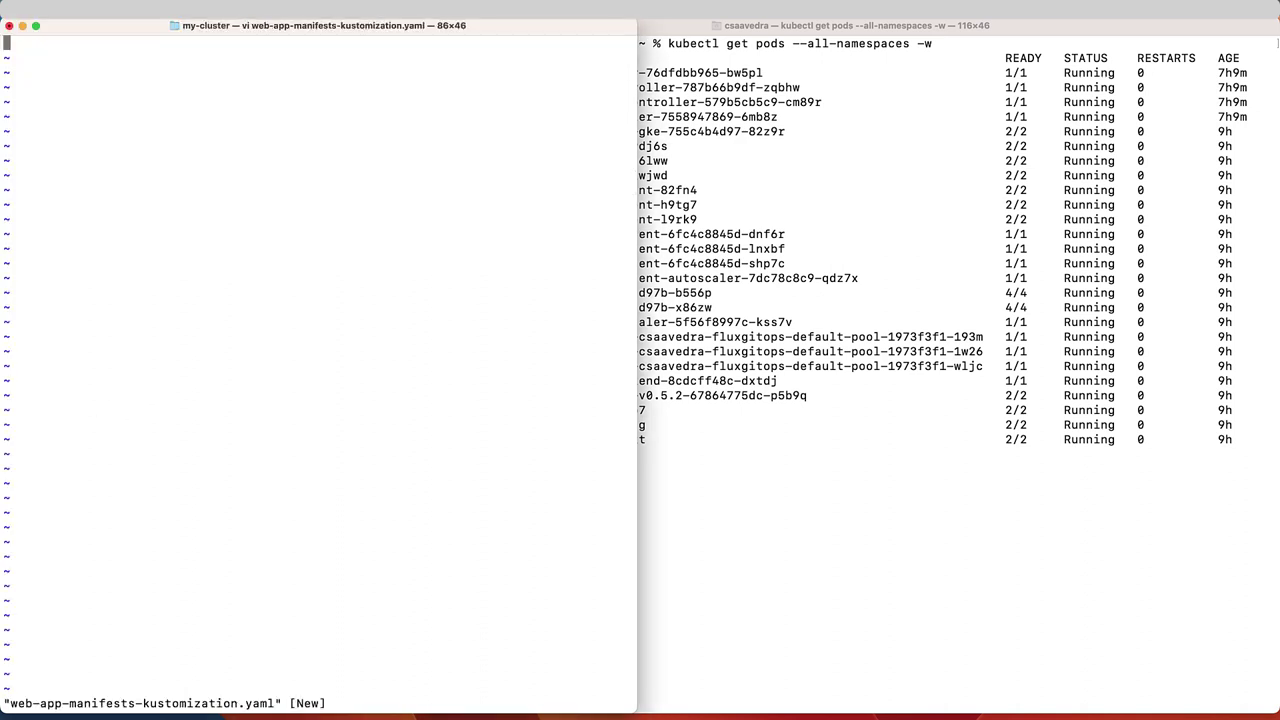
key("i")
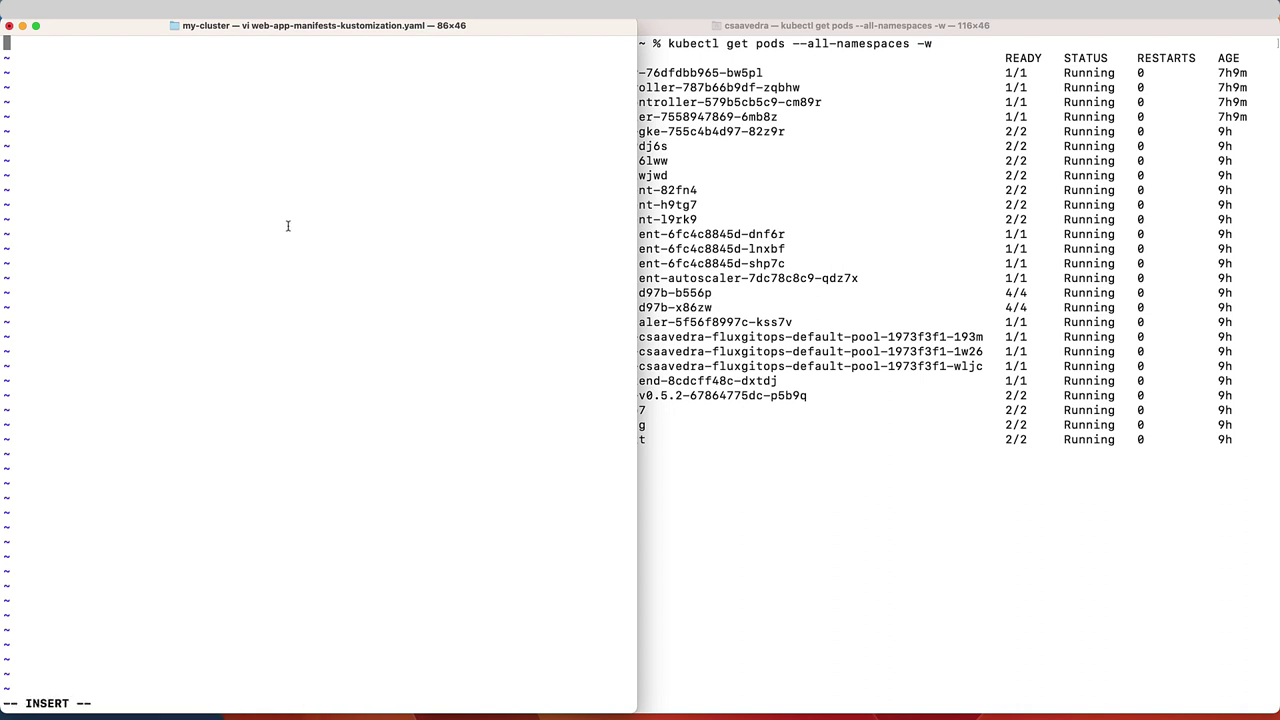
type("apiVersion: kustomize.toolkit.fluxcd.io/v1beta2 kind: Kustomization metadata:   name: nginx-source-kustomization   namespace: default spec:   interval: 1m0s   path: ./   prune: true   sourceRef:     kind: GitRepository     name: web-app-manifests     namespace: default   targetNamespace: default")
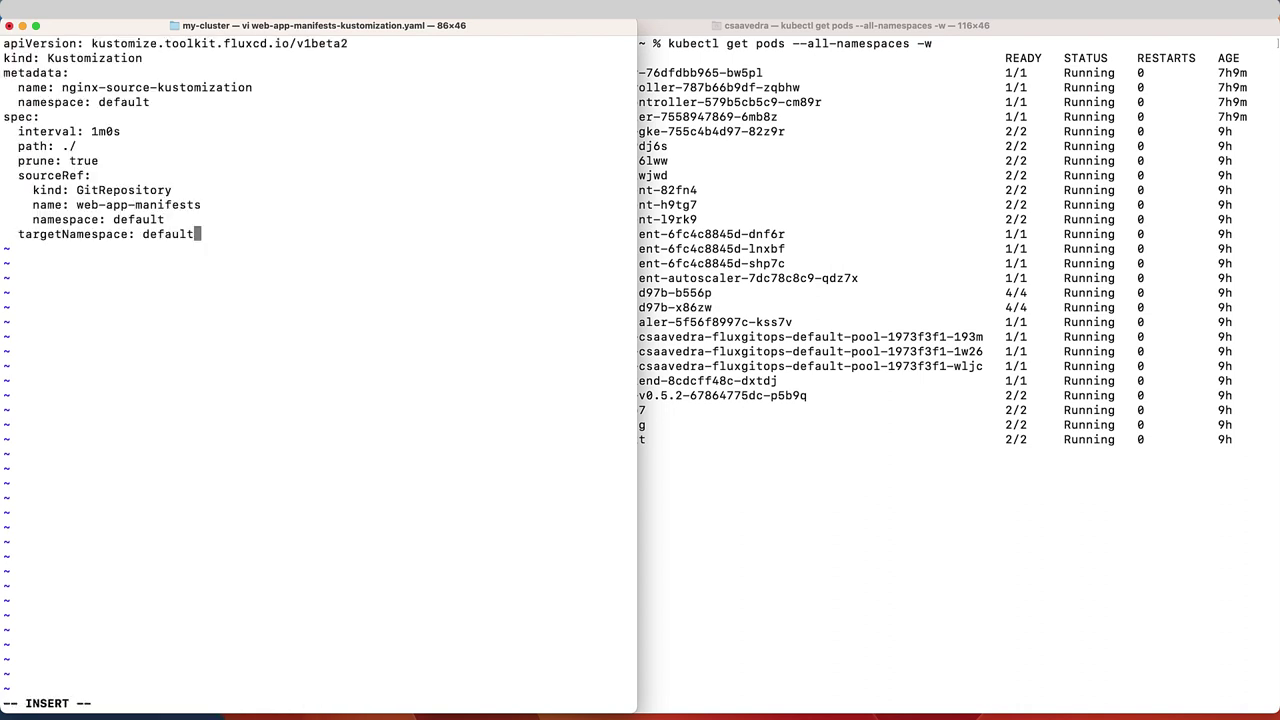
key("Escape")
type(":wq")
key("Return")
type("ls")
key("Return")
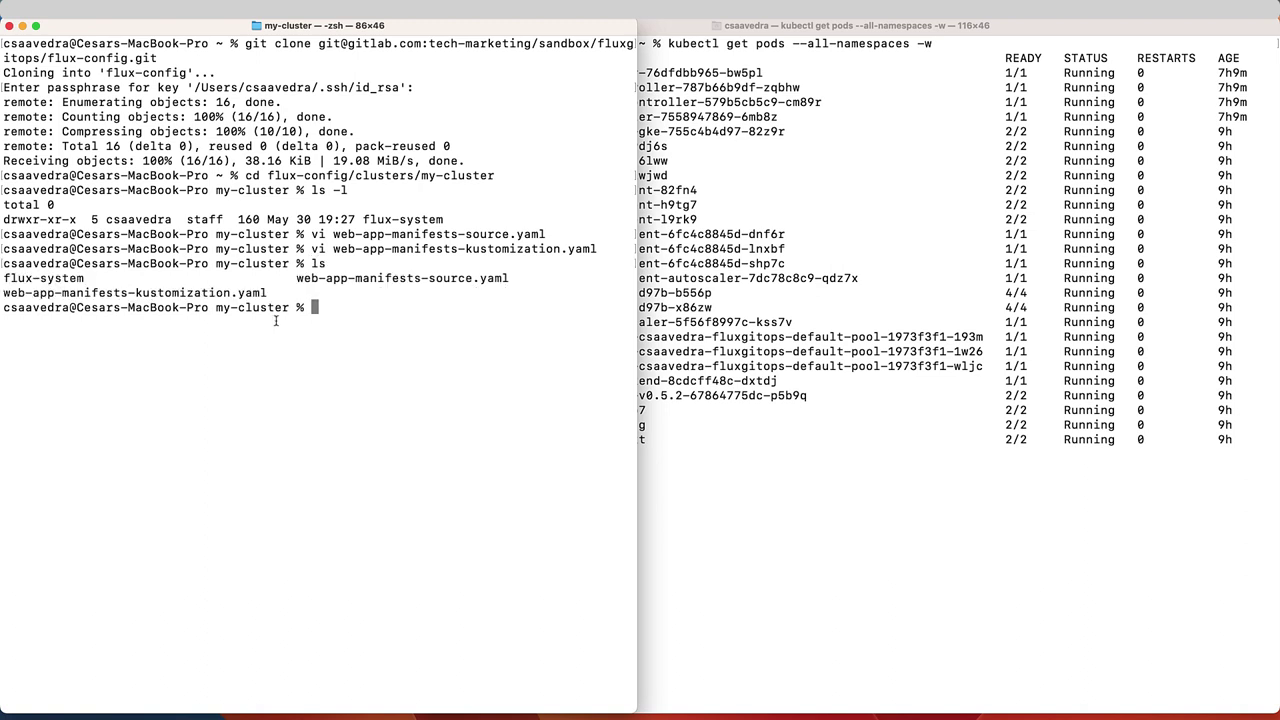
Stage all changes and commit them with the message "adding file for flux to sync web-app-manifests"
type("git add .")
key("Return")
type("git commit -m \"adding file for flux to sync web-app-manifests\"")
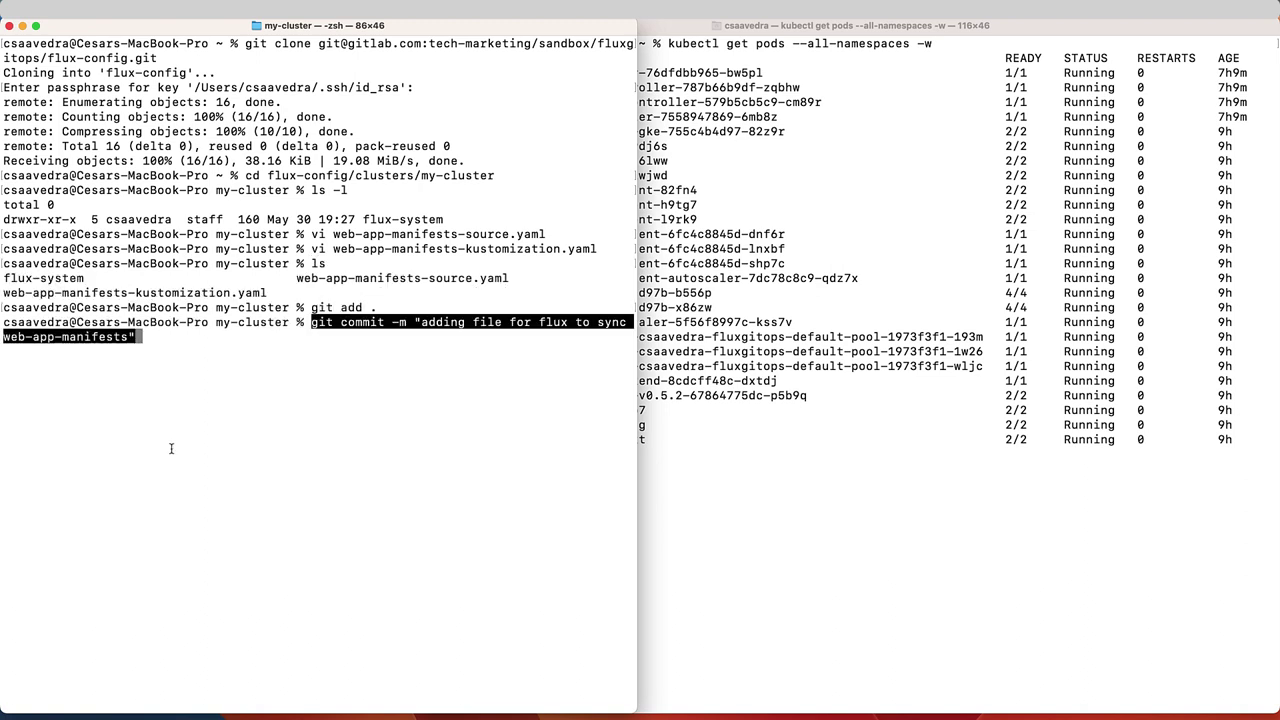
key("Return")
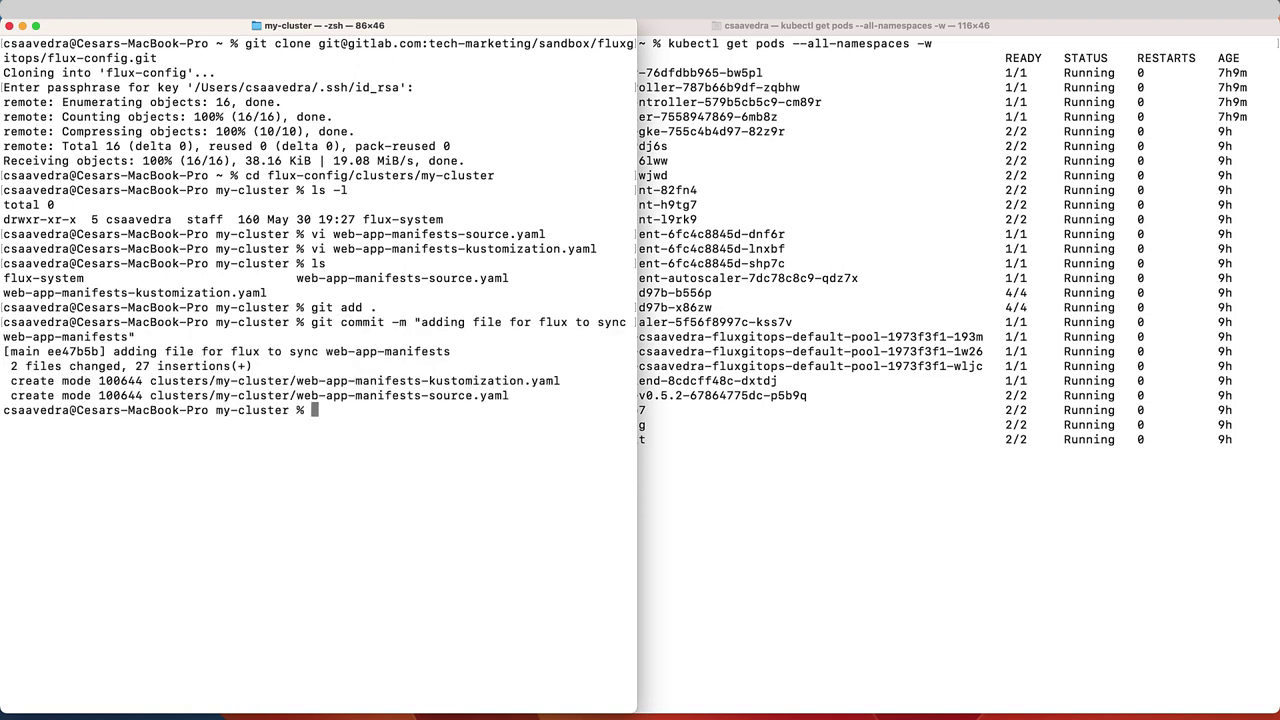
Push the commit to the flux-config remote, entering the SSH key passphrase
type("git push")
key("Return")
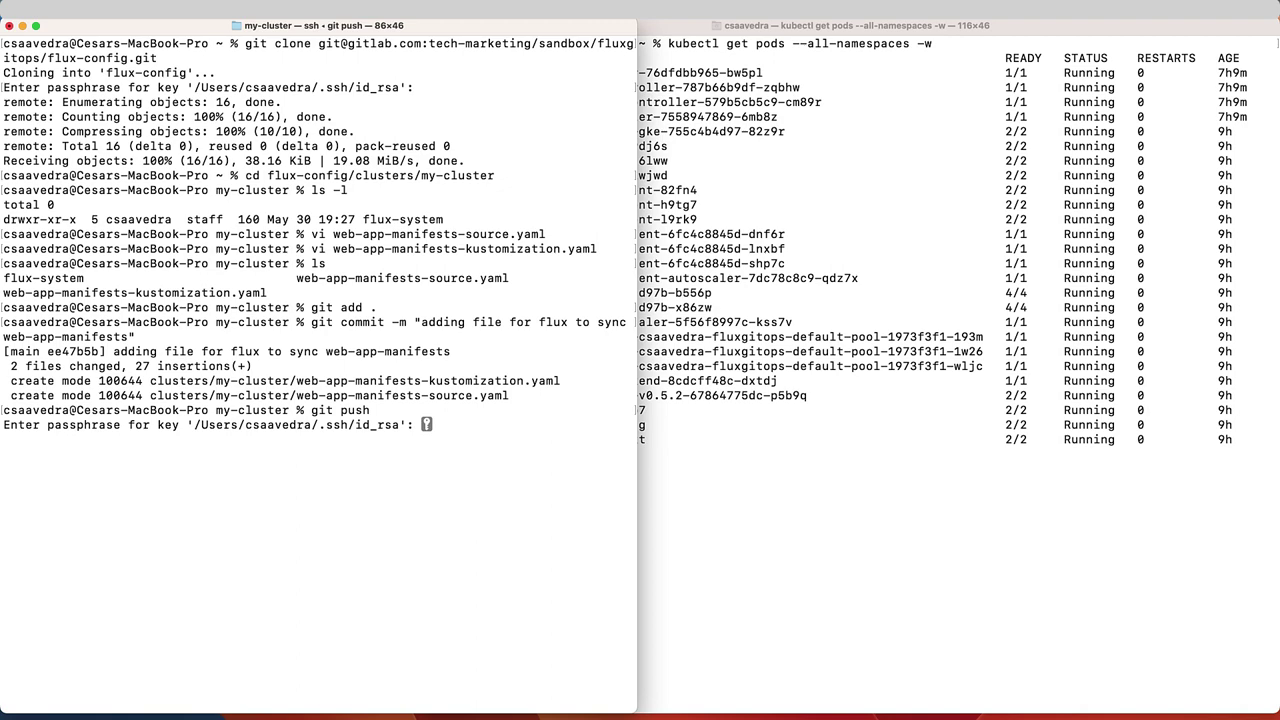
key("Return")
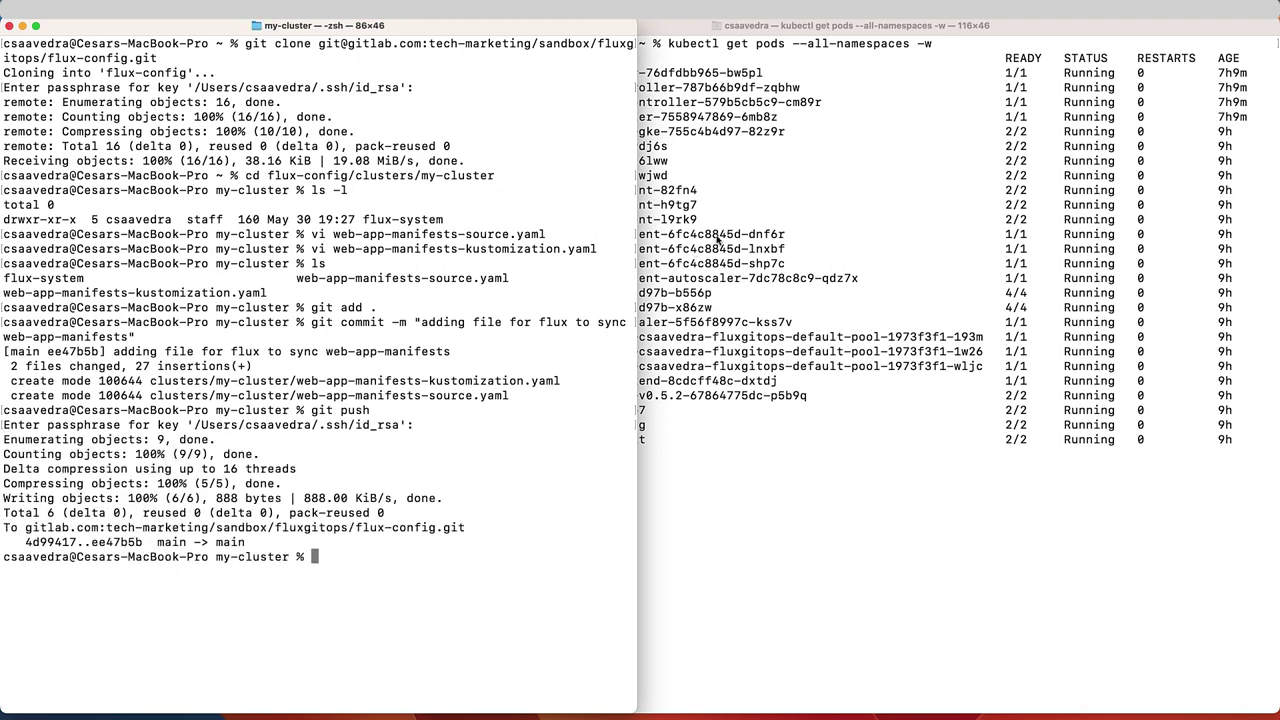
Stop the pod watch and run kubectl get pods --all-namespaces to check the nginx-deployment pods in the default namespace
left_click(716, 238)
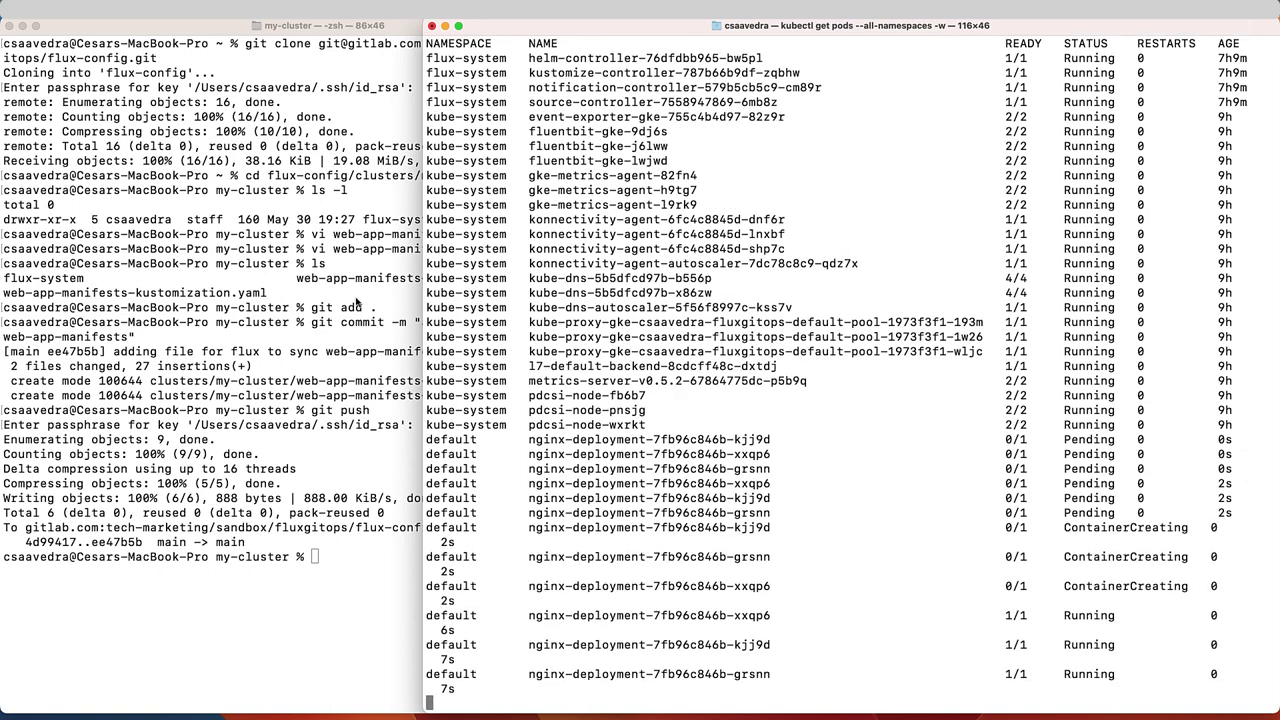
key("ctrl+c")
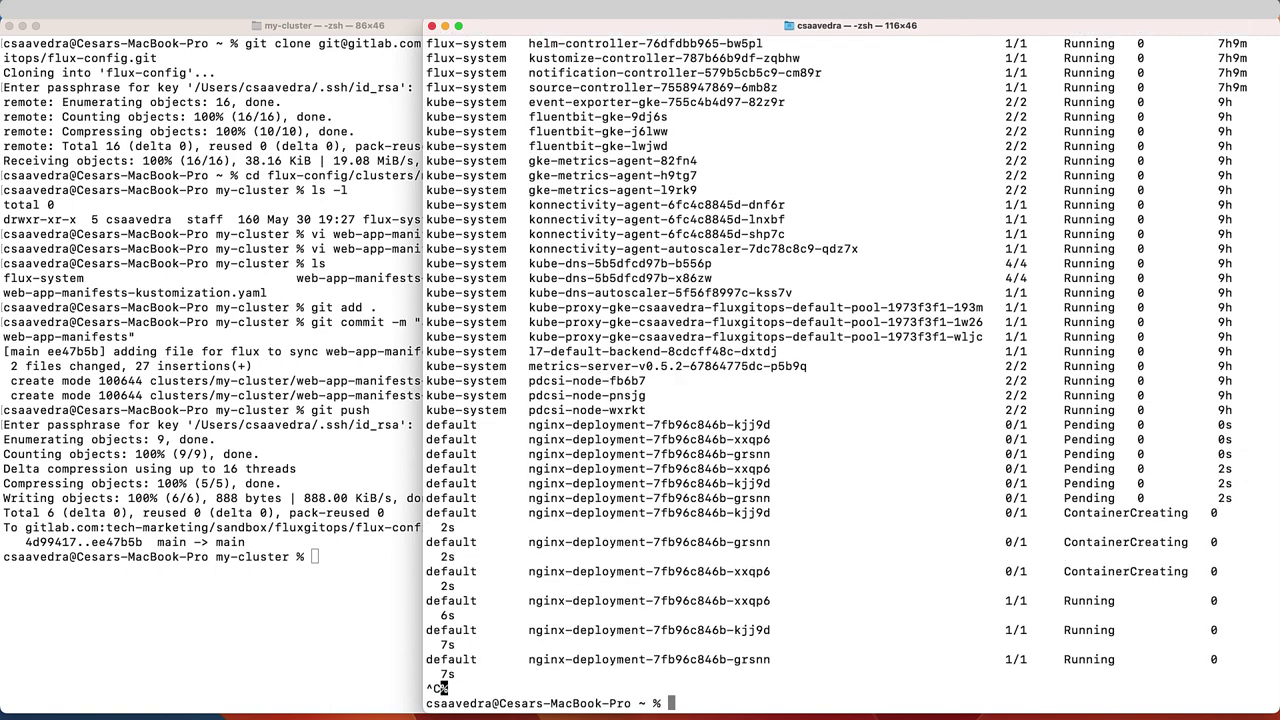
key("Up")
key("BackSpace")
key("BackSpace")
key("BackSpace")
key("Return")
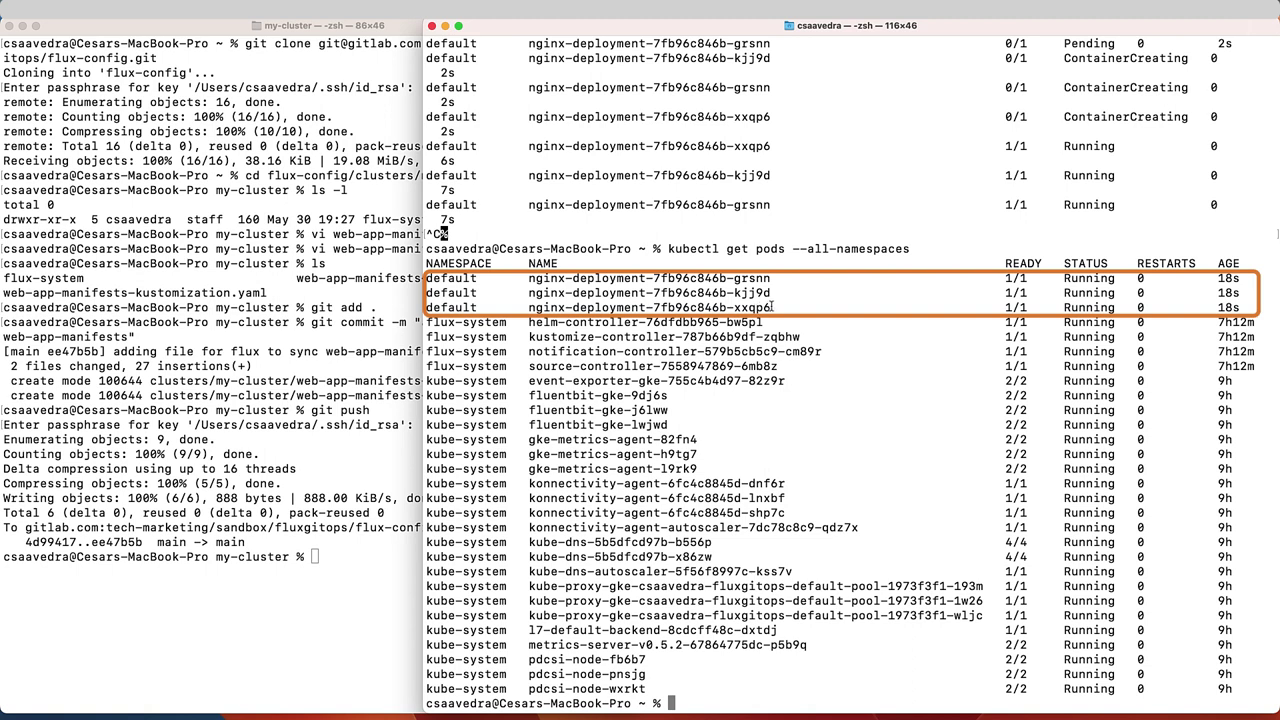
left_click_drag(773, 307, 428, 279)
left_click(480, 285)
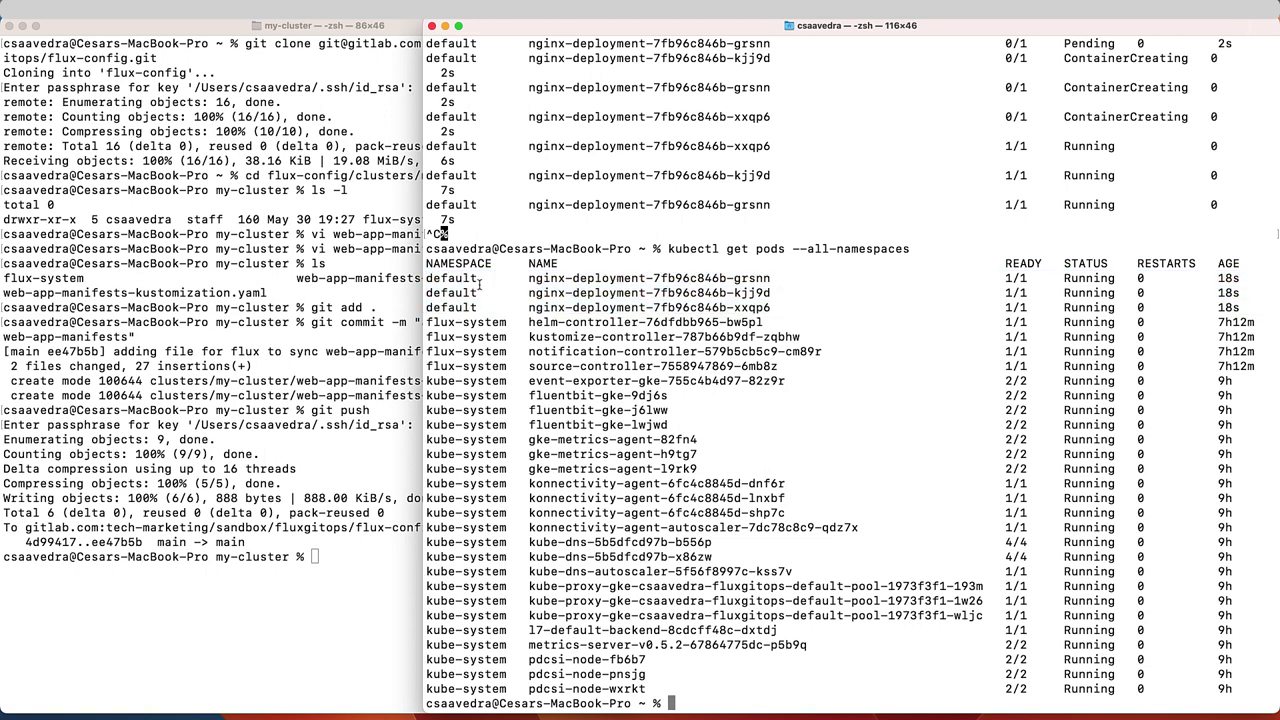
Run flux logs and examine the newest GitRepository/flux-system entry
type("flux logs")
key("Return")
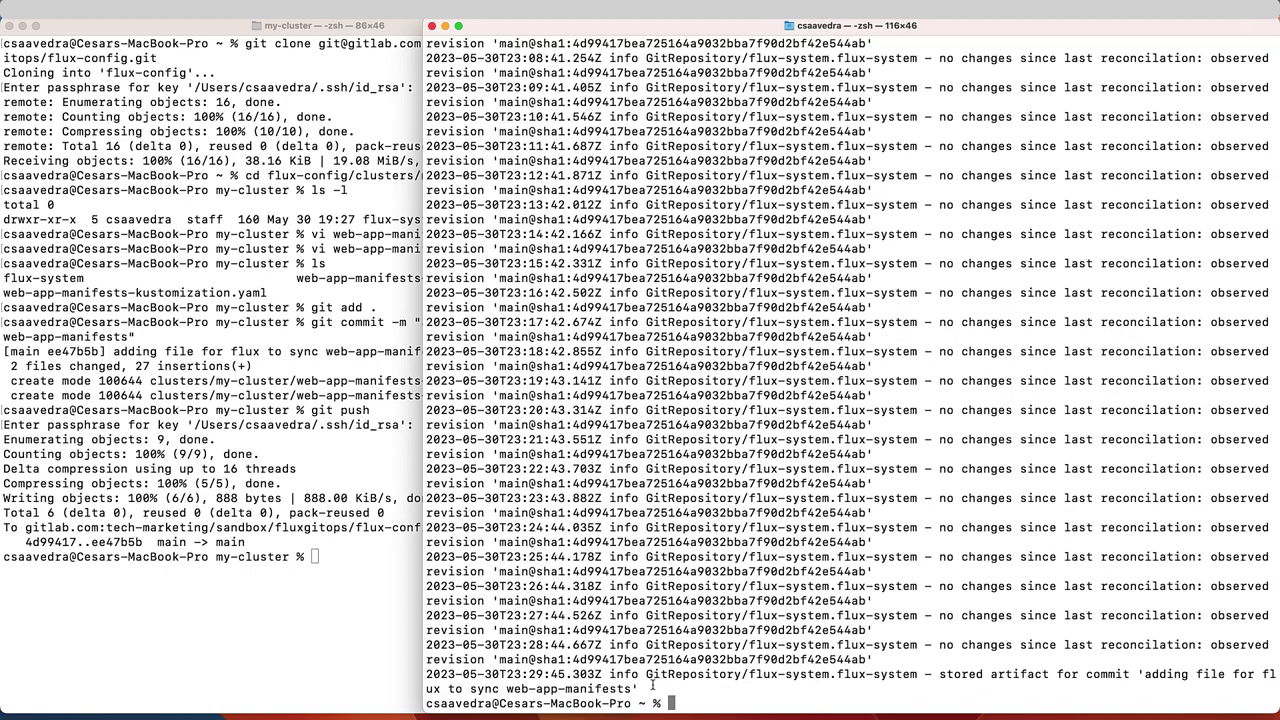
left_click_drag(641, 689, 424, 676)
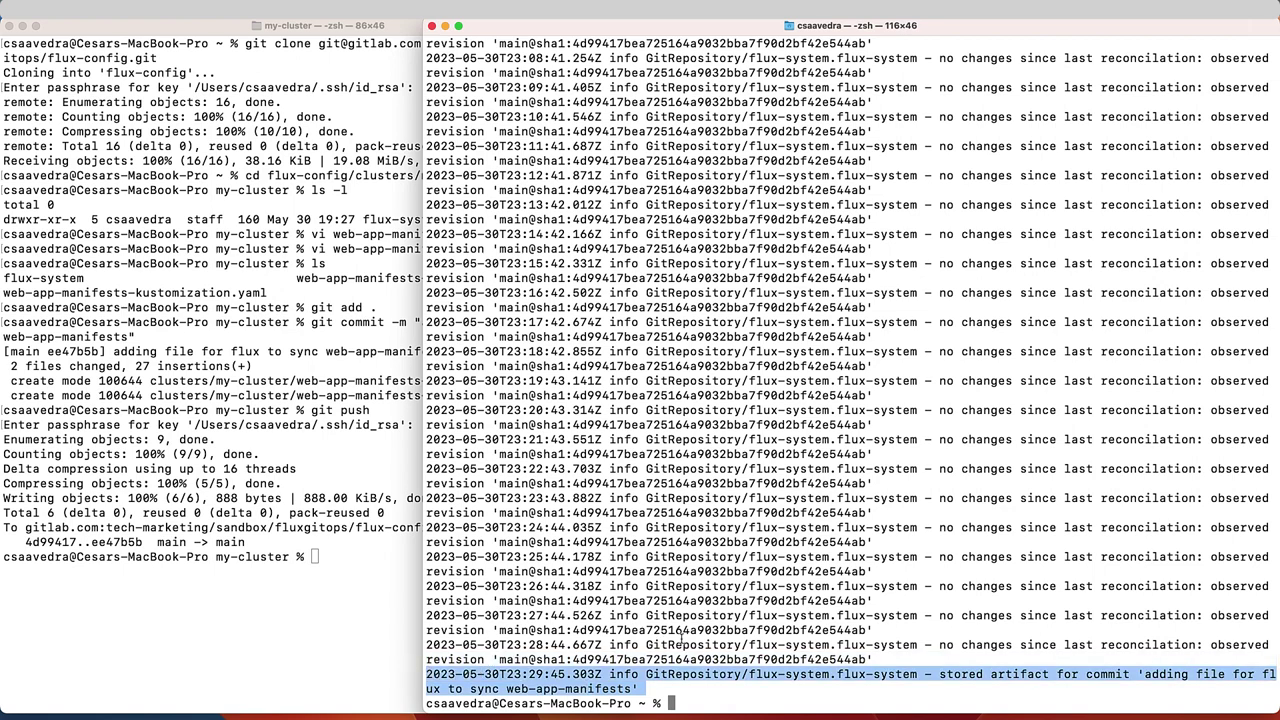
left_click(680, 639)
Switch to GitLab in the browser and reload flux-config's clusters/my-cluster folder
key("ctrl+Right")
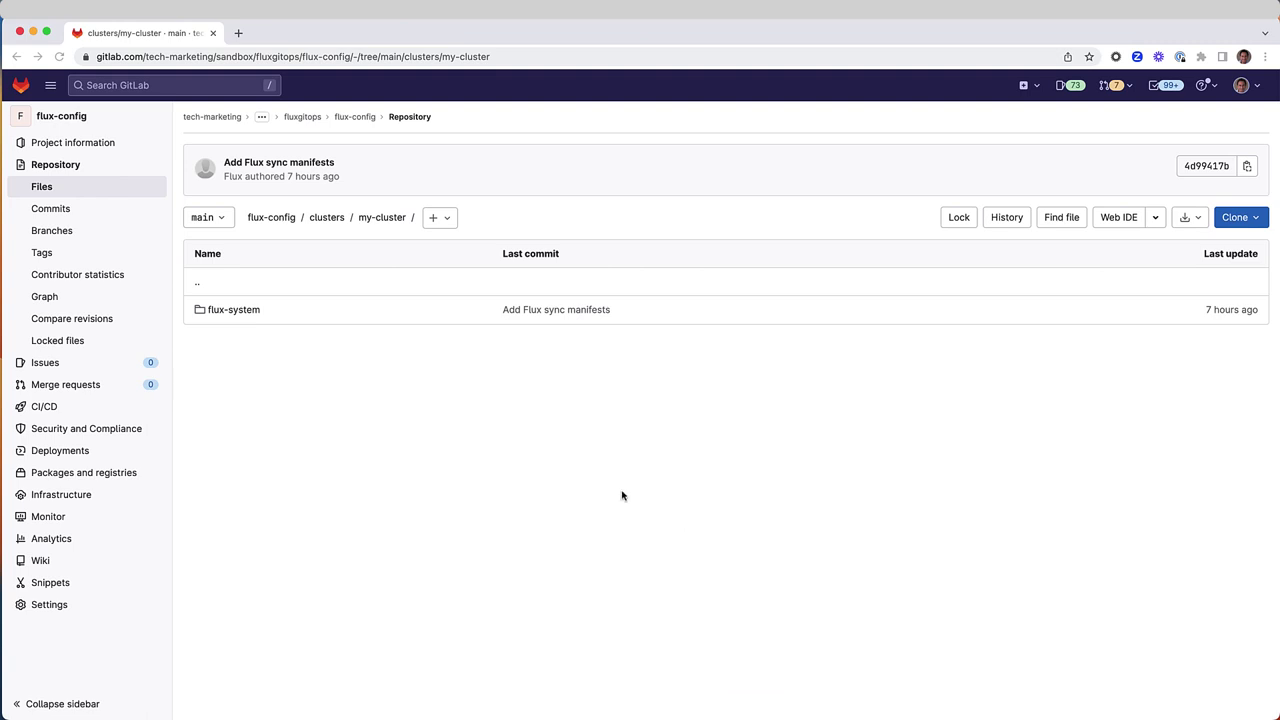
left_click(60, 57)
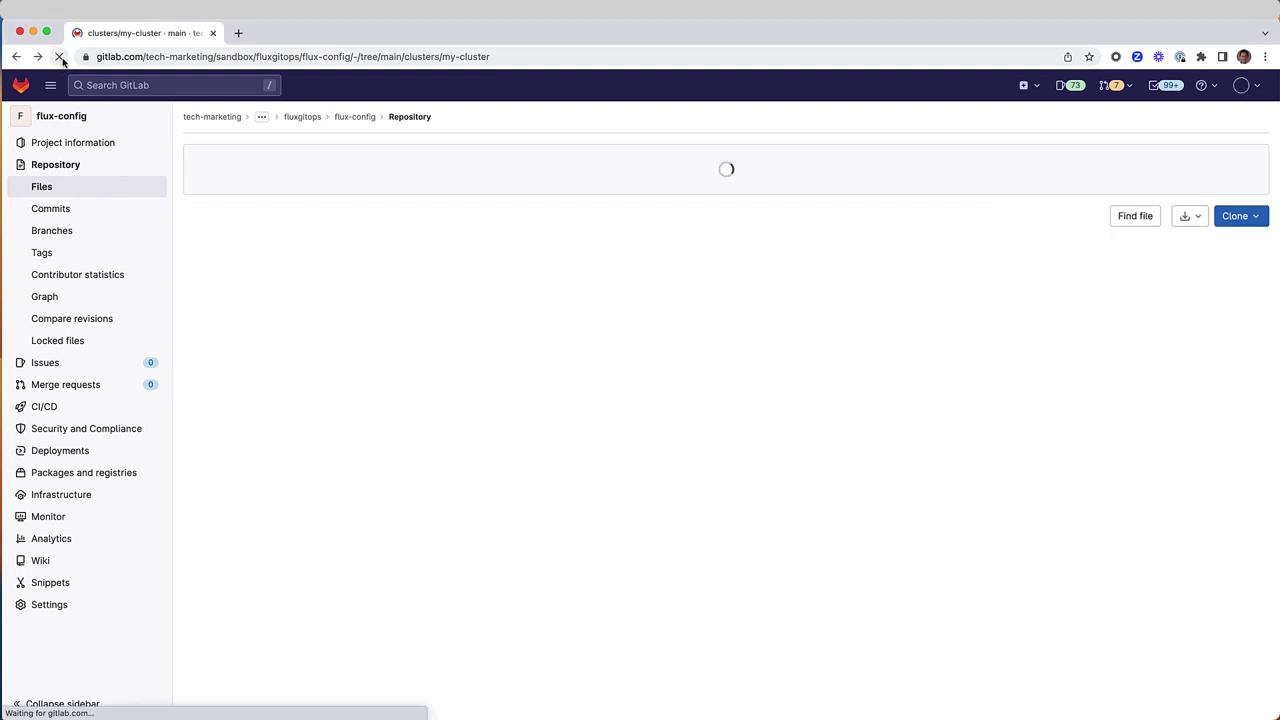